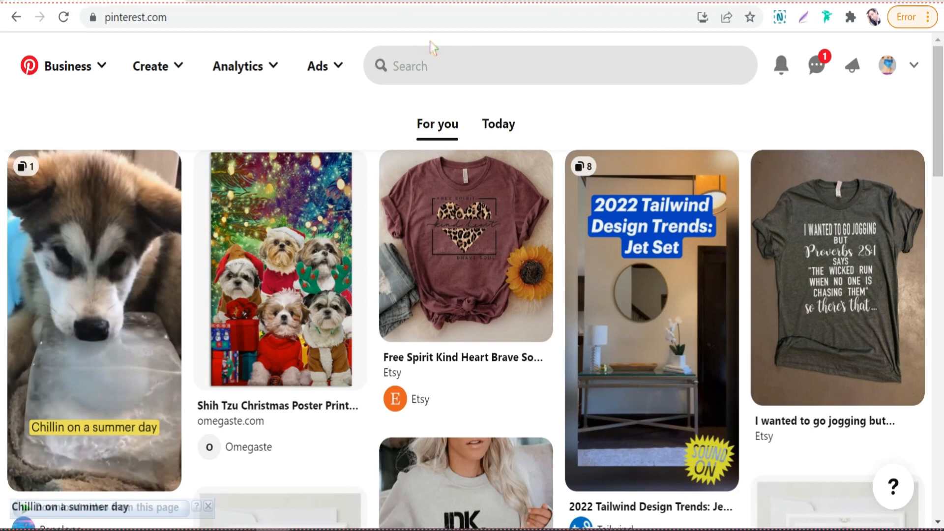
Step: Enter "motivational quote" as a search term to view its keyword suggestions without running the search
click(430, 41)
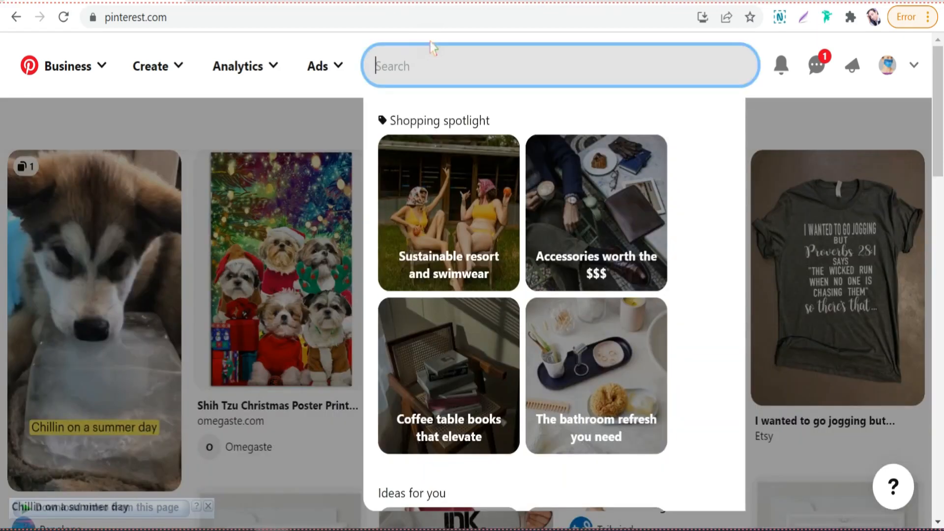
text(motivational )
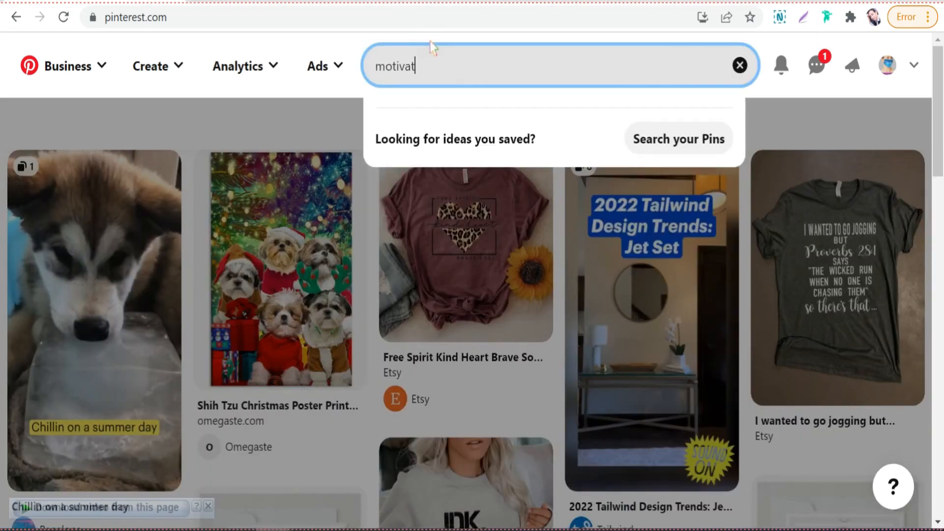
text(quote)
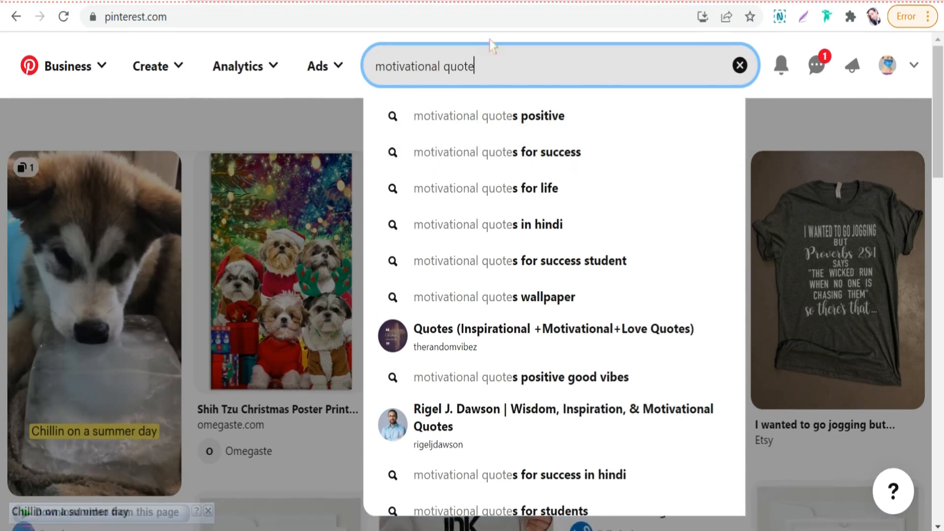
Step: Replace the search term with "unicorn tshirt" to view its keyword suggestions
key(BackSpace)
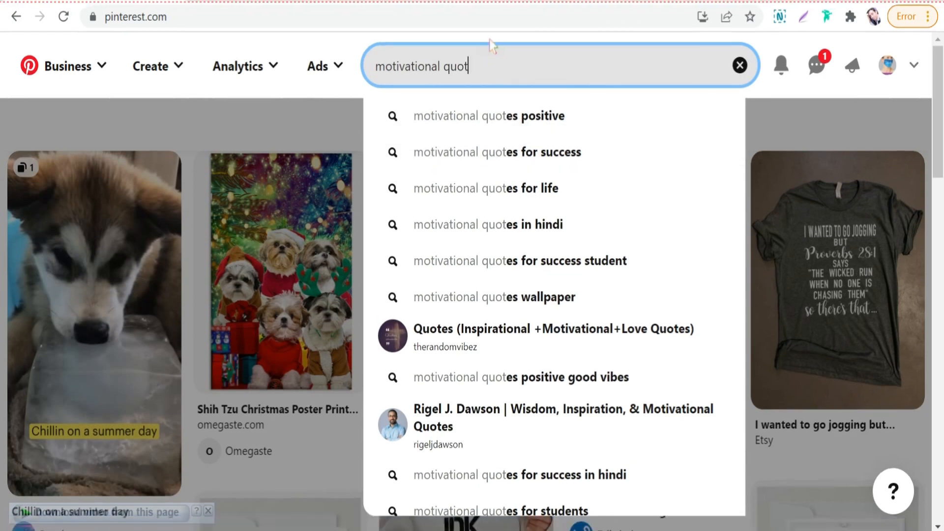
key(BackSpace)
key(BackSpace)
key(BackSpace)
key(BackSpace)
key(BackSpace)
key(BackSpace)
key(BackSpace)
key(BackSpace)
key(BackSpace)
key(BackSpace)
key(BackSpace)
key(BackSpace)
key(BackSpace)
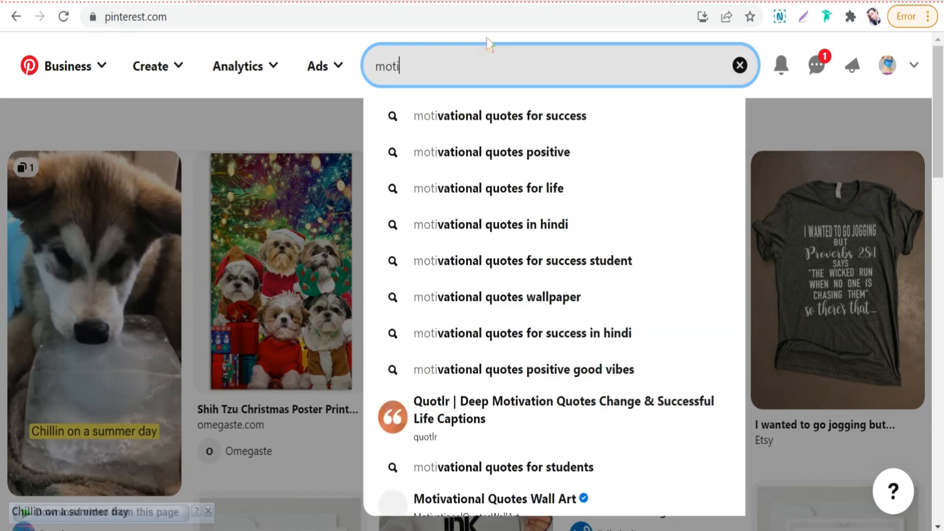
key(BackSpace)
key(BackSpace)
key(BackSpace)
key(BackSpace)
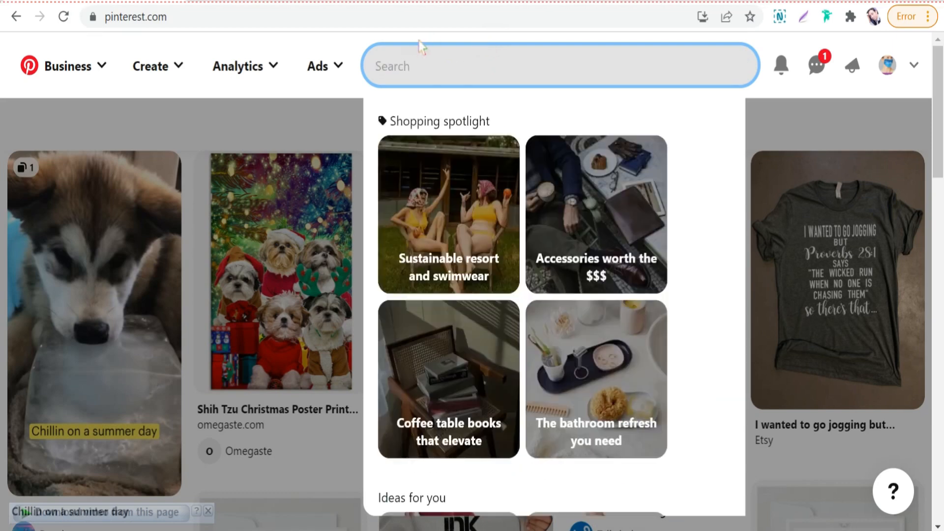
text(unic)
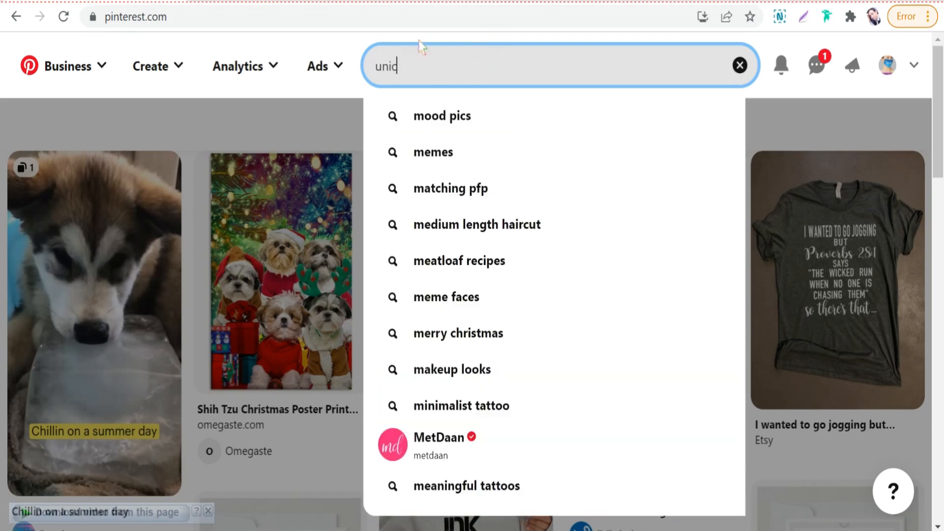
text(orn tsh)
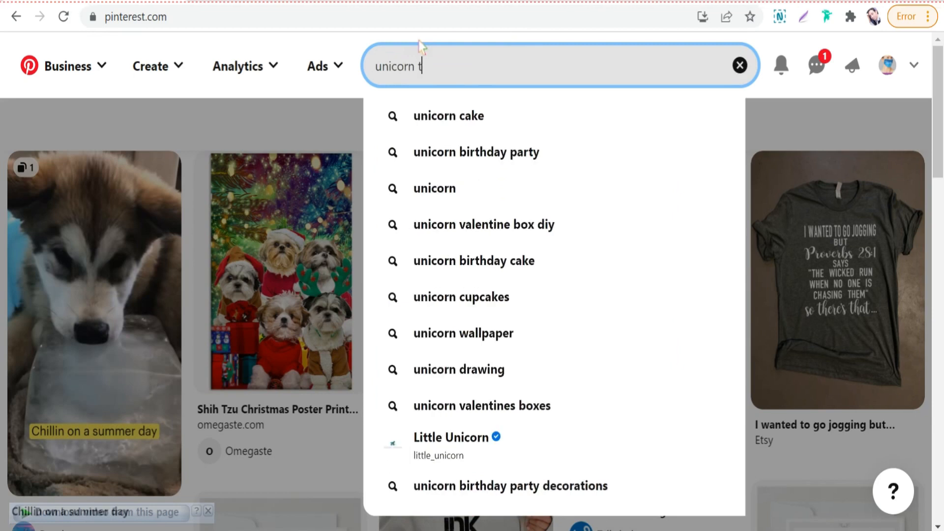
text(irt)
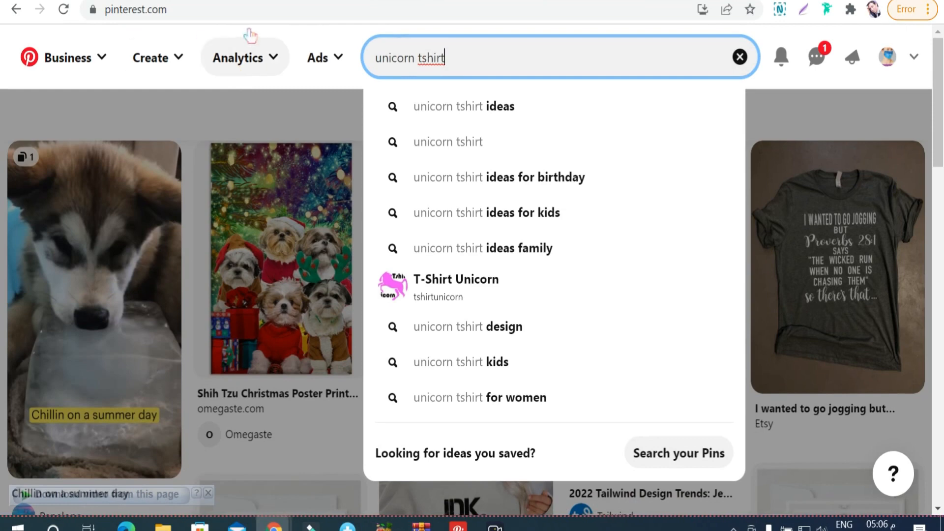
Step: Start creating an ad without selecting a Pin, switch to advanced ad creation and start over instead of resuming the saved draft
click(180, 37)
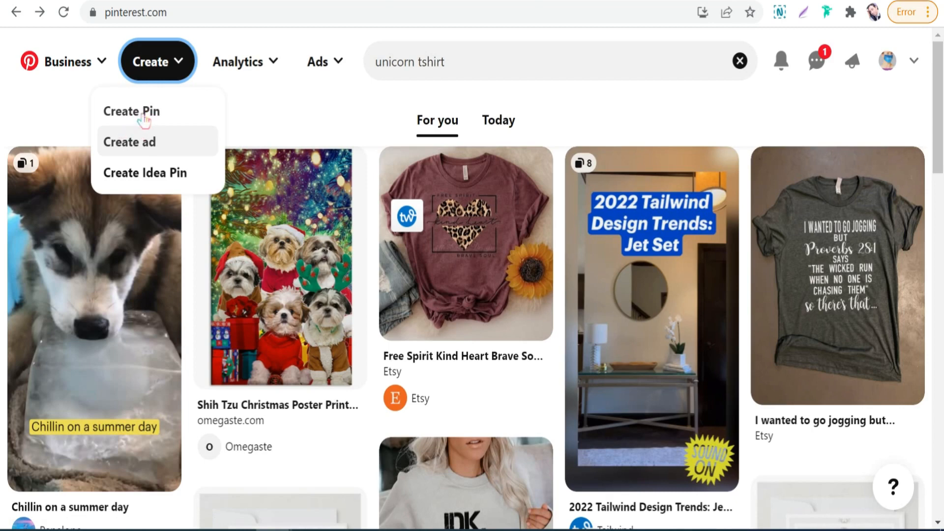
click(140, 142)
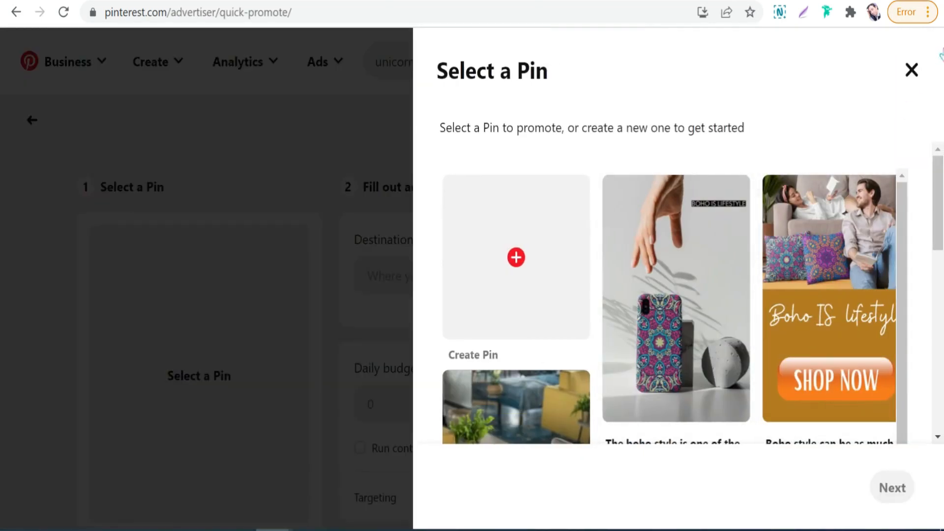
click(911, 70)
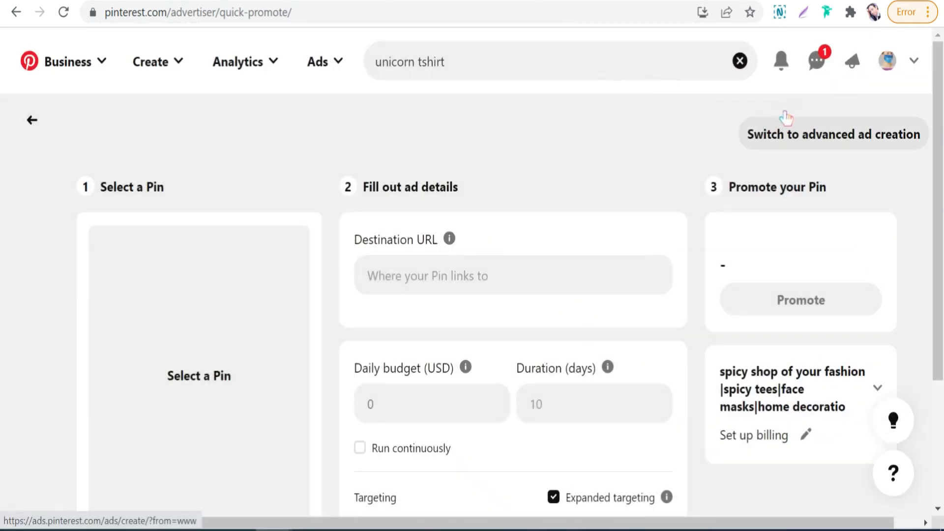
click(786, 117)
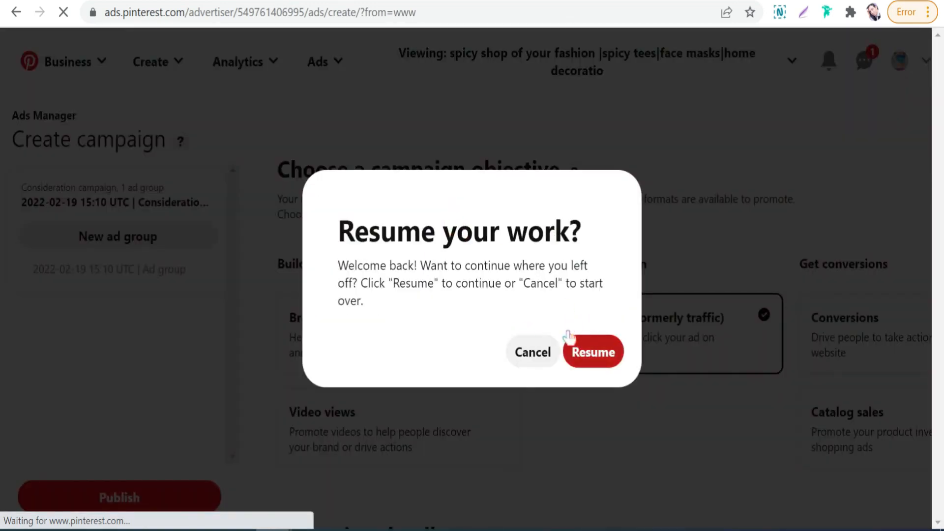
click(533, 339)
Step: Keep the Consideration objective and default campaign settings, and continue to the ad group details
scroll(581, 183, down, 3)
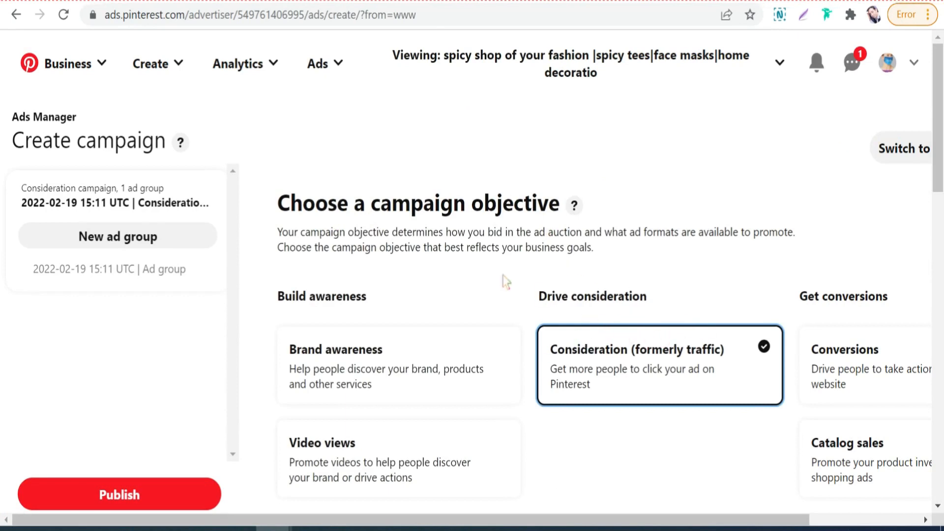
scroll(482, 275, down, 20)
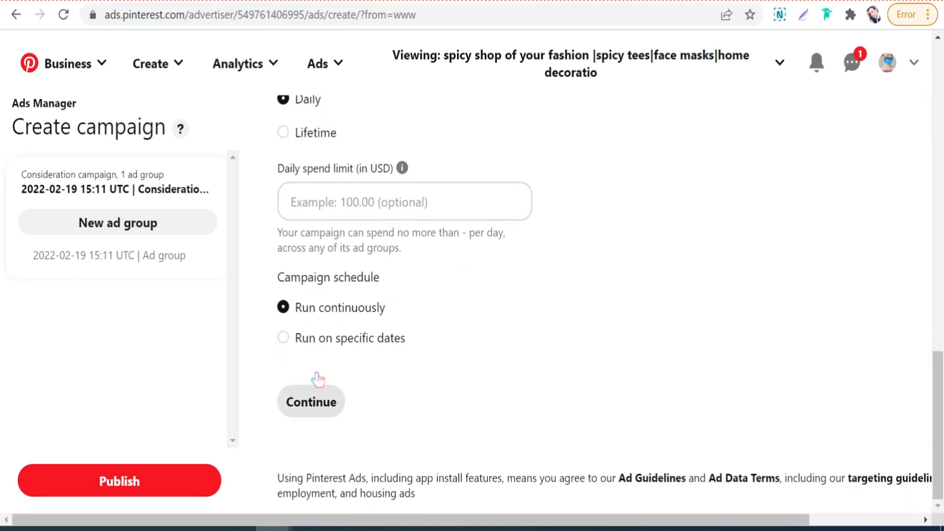
click(312, 401)
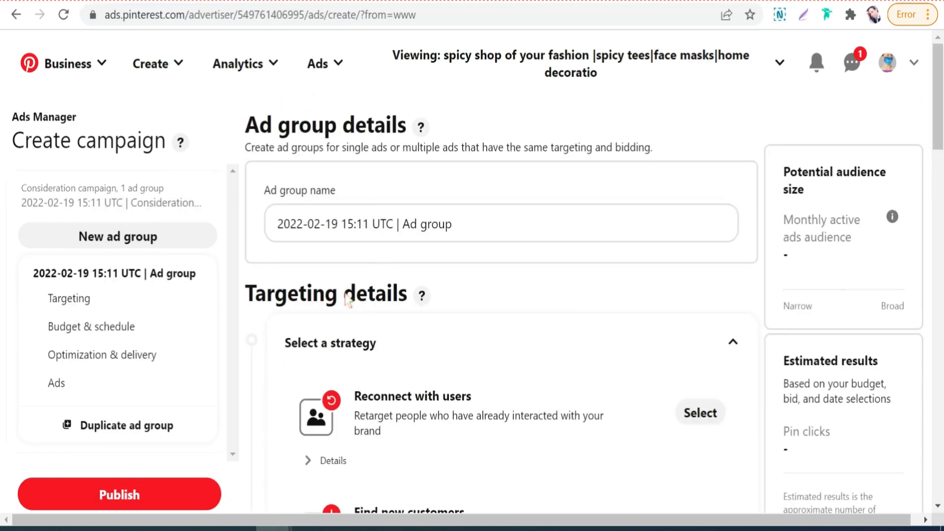
Step: Select the "Choose your own" targeting strategy for the ad group
scroll(377, 182, down, 3)
scroll(421, 181, down, 3)
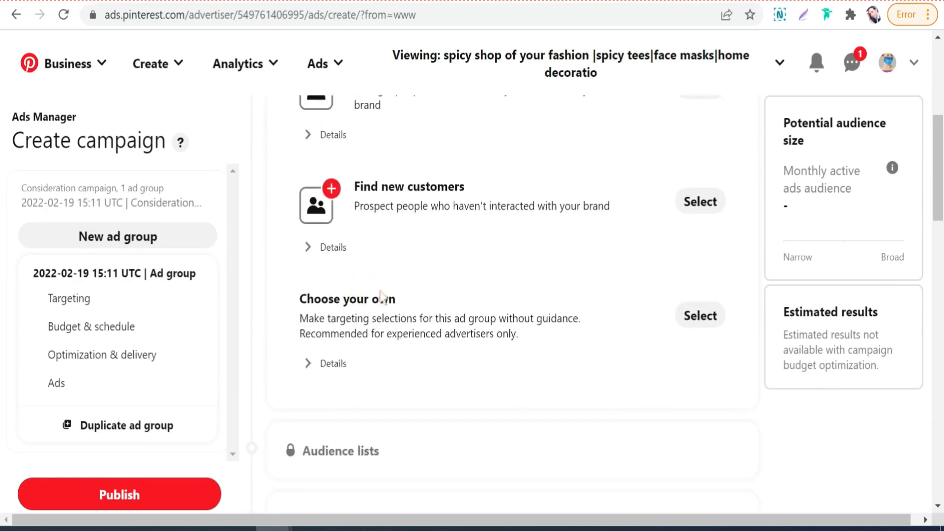
scroll(390, 267, up, 6)
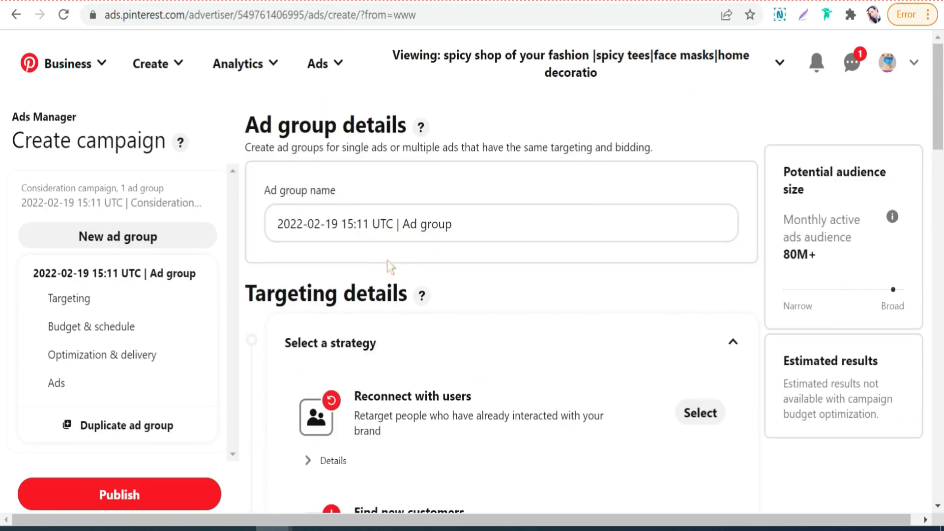
scroll(388, 260, down, 8)
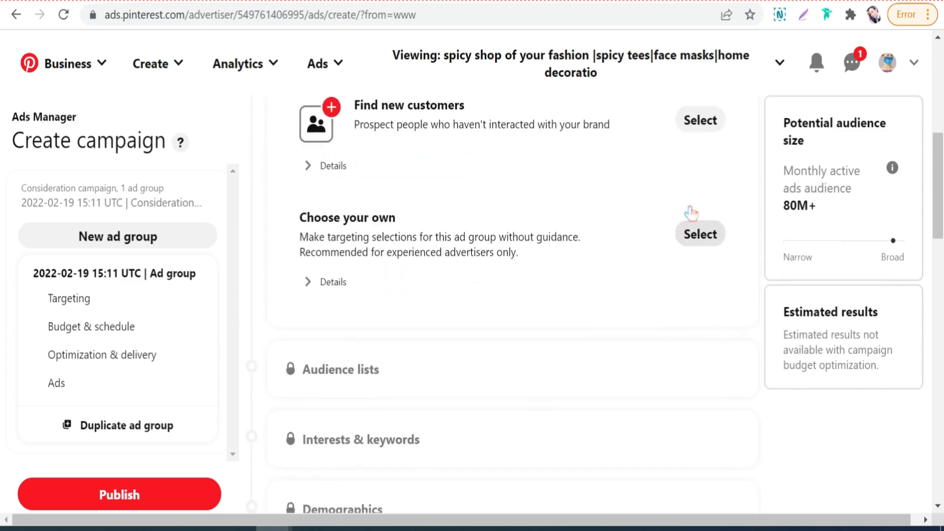
click(704, 219)
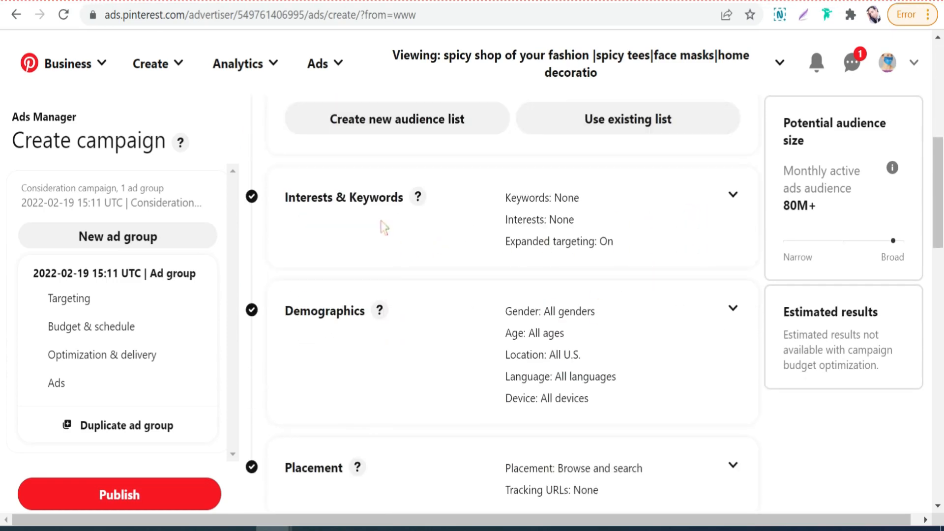
Step: Expand the Interests & Keywords targeting section and show its keyword-adding options
scroll(394, 231, up, 2)
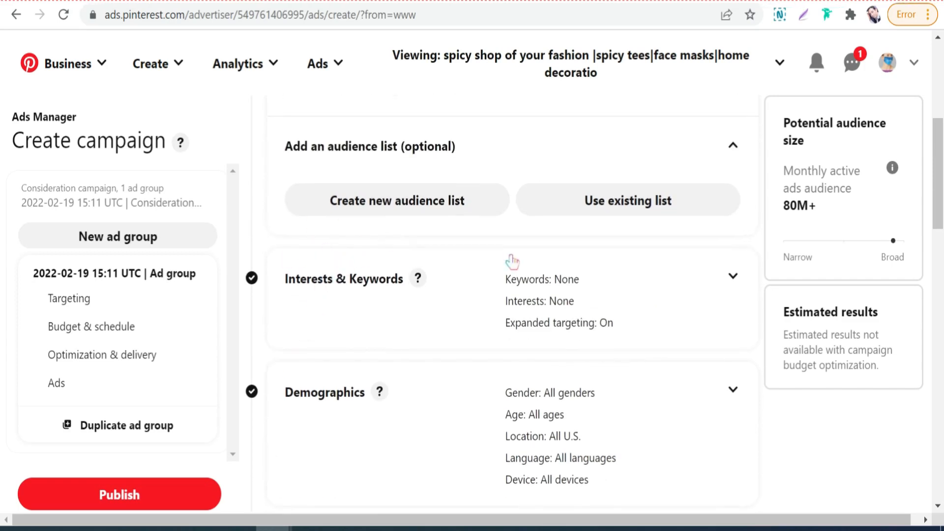
click(736, 258)
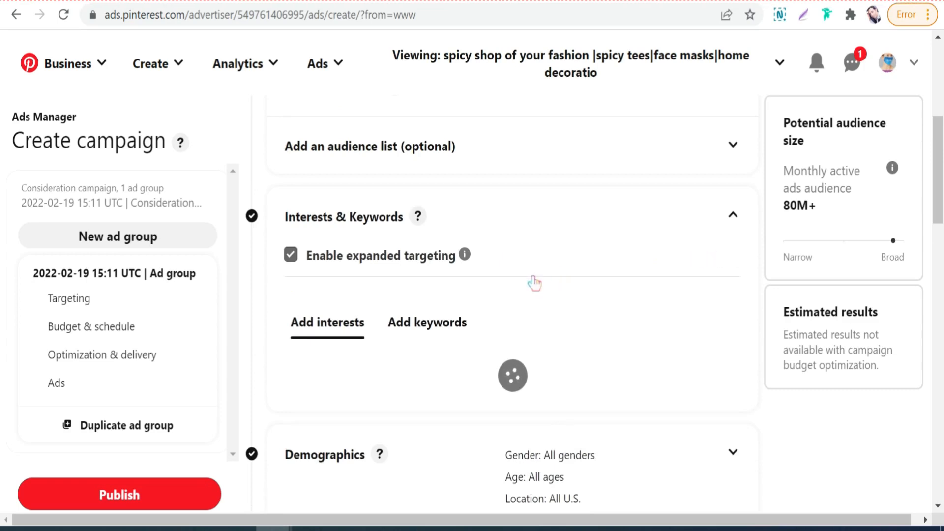
scroll(391, 295, down, 2)
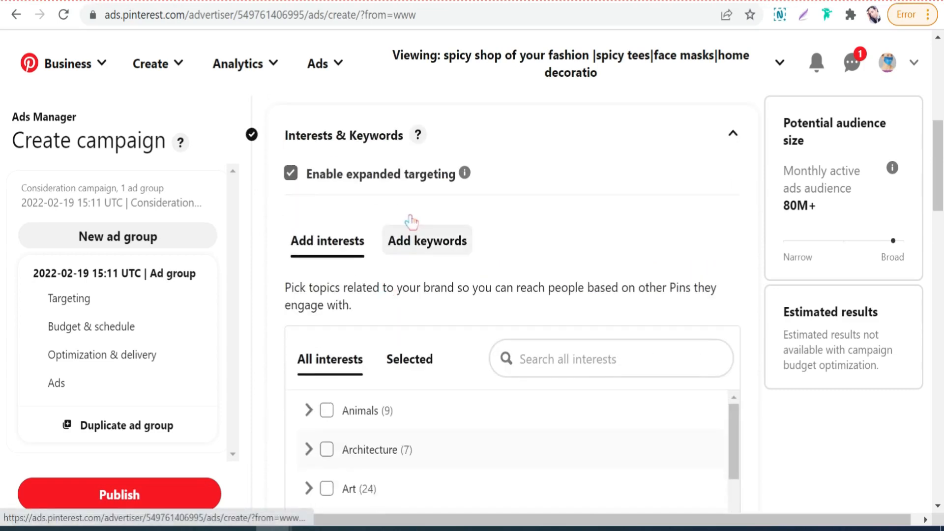
click(435, 222)
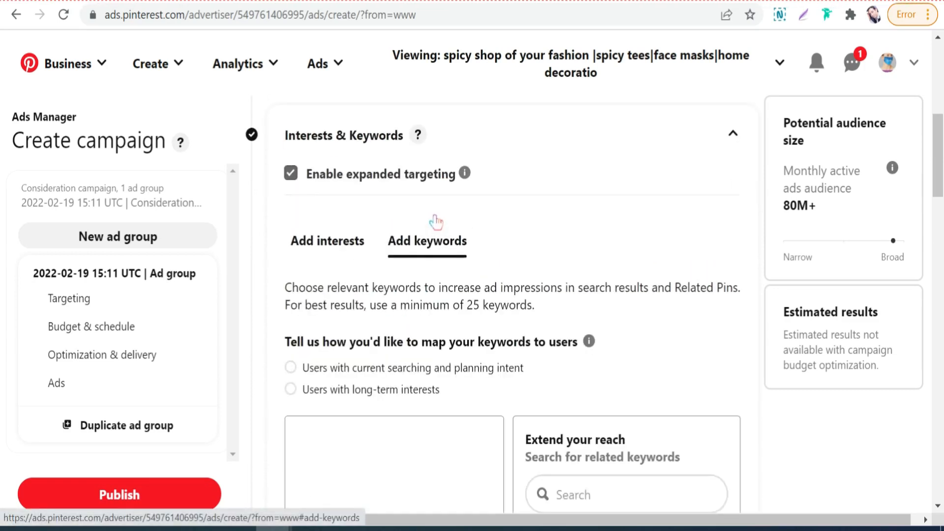
scroll(463, 268, down, 5)
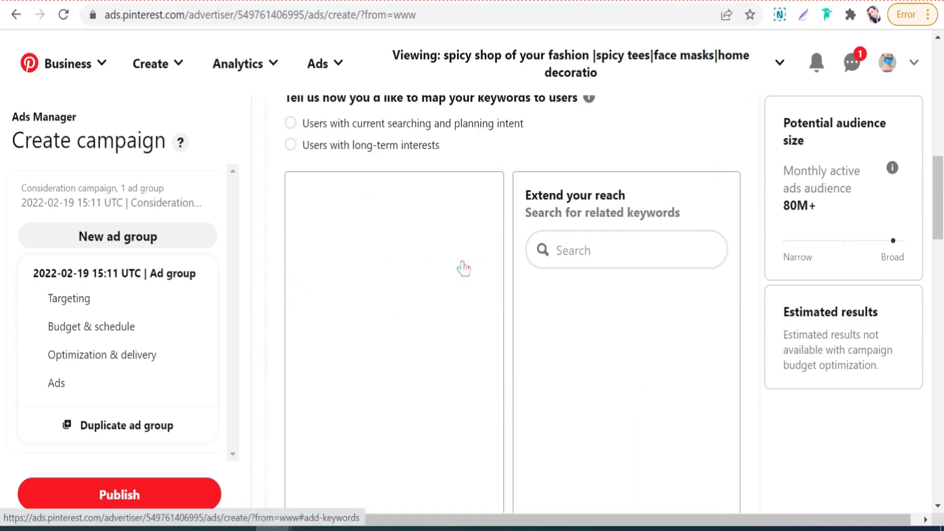
Step: Search related keywords for "unicorn", examine the suggestions and their monthly searches, and clear the search term
click(570, 223)
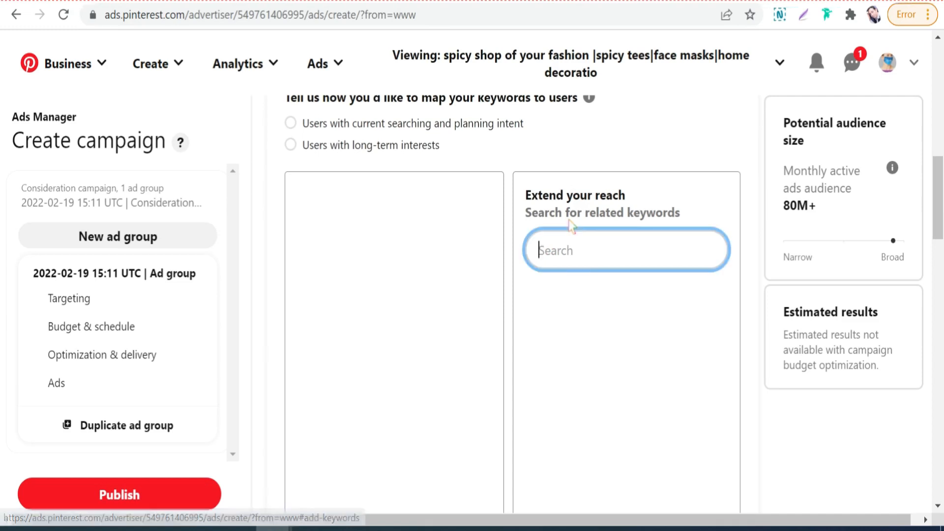
text(unicorn)
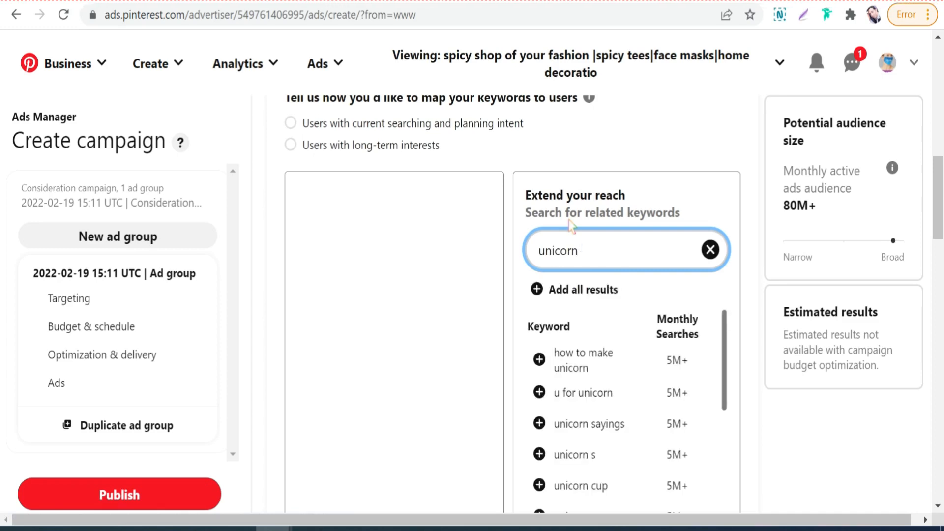
scroll(587, 350, down, 3)
scroll(585, 347, up, 2)
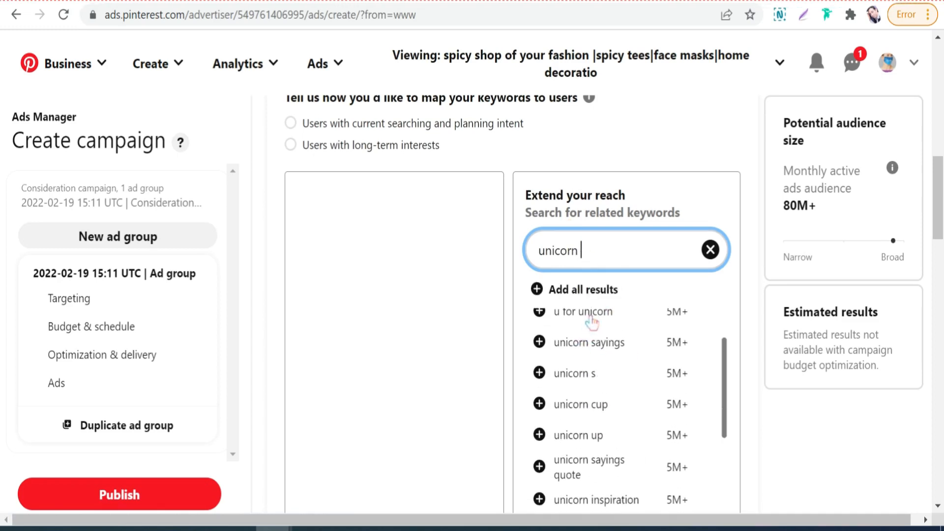
scroll(601, 326, down, 2)
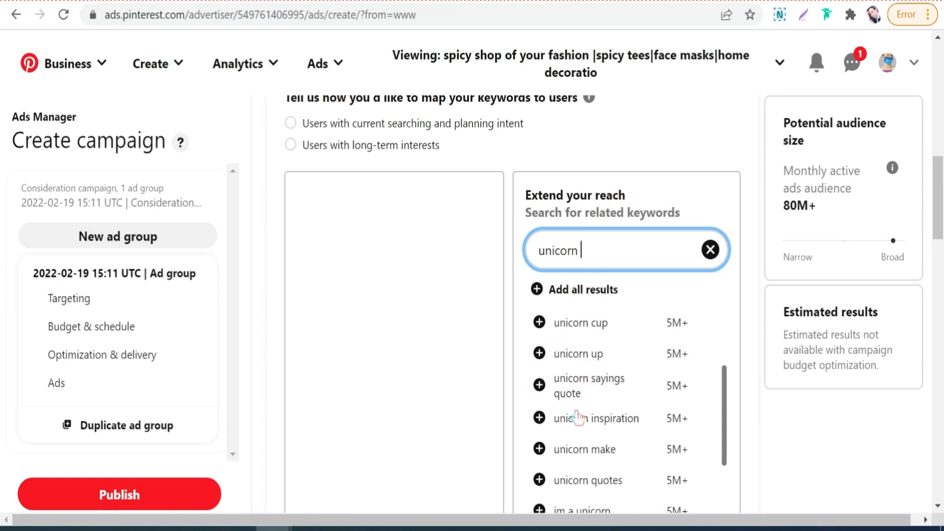
scroll(578, 415, down, 2)
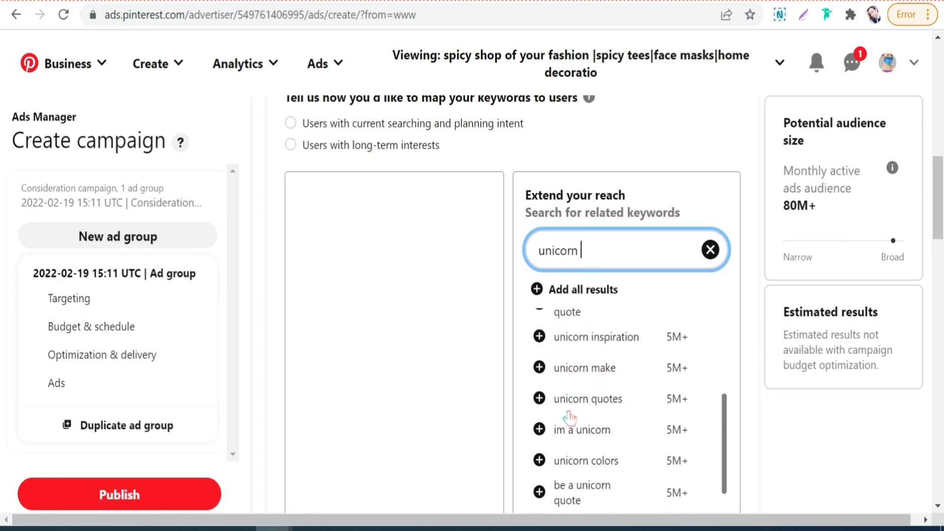
scroll(570, 419, down, 2)
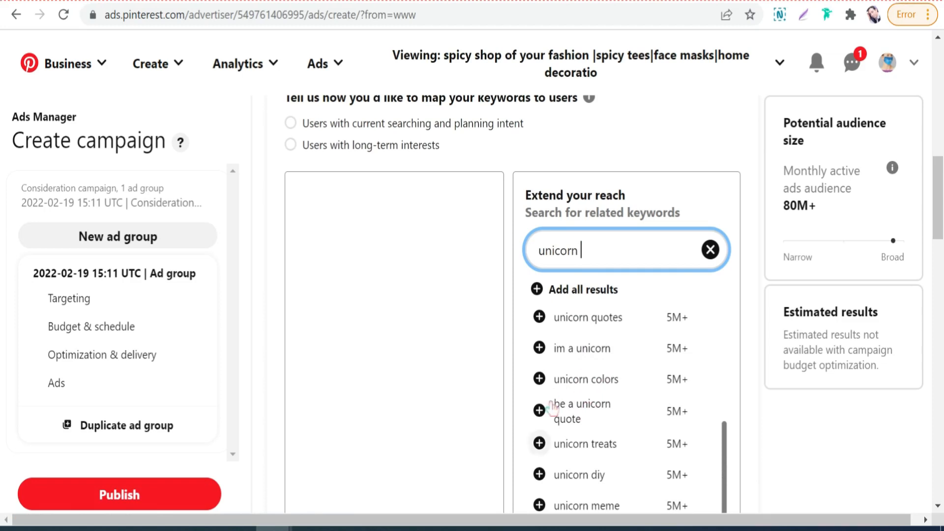
scroll(570, 394, down, 2)
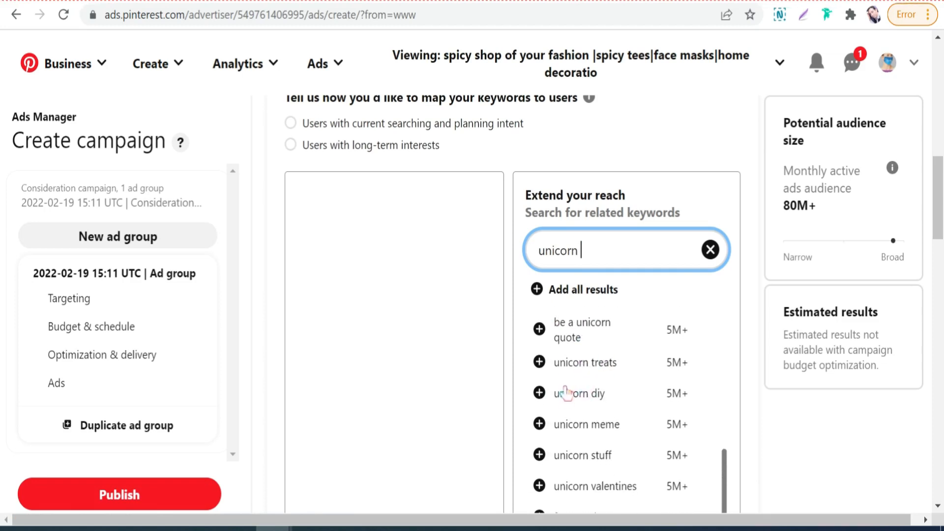
scroll(567, 394, down, 2)
scroll(575, 359, down, 2)
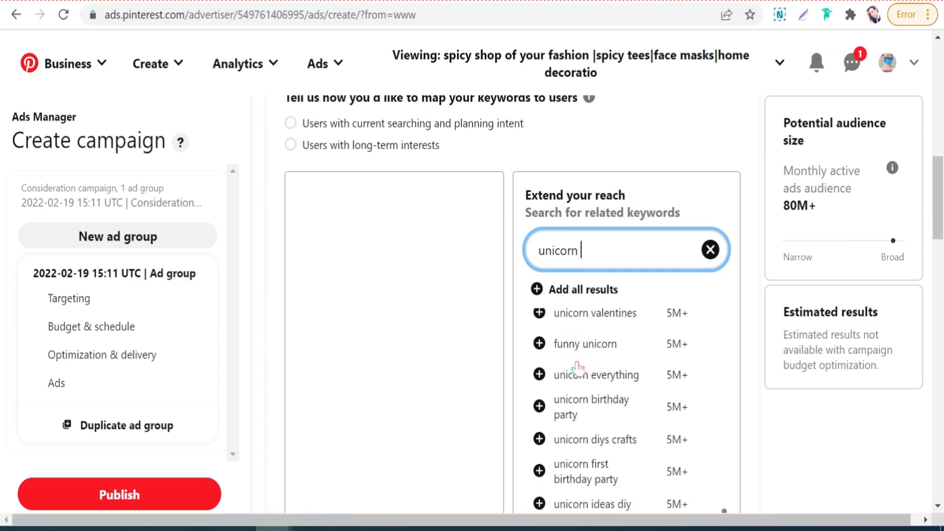
scroll(609, 362, down, 2)
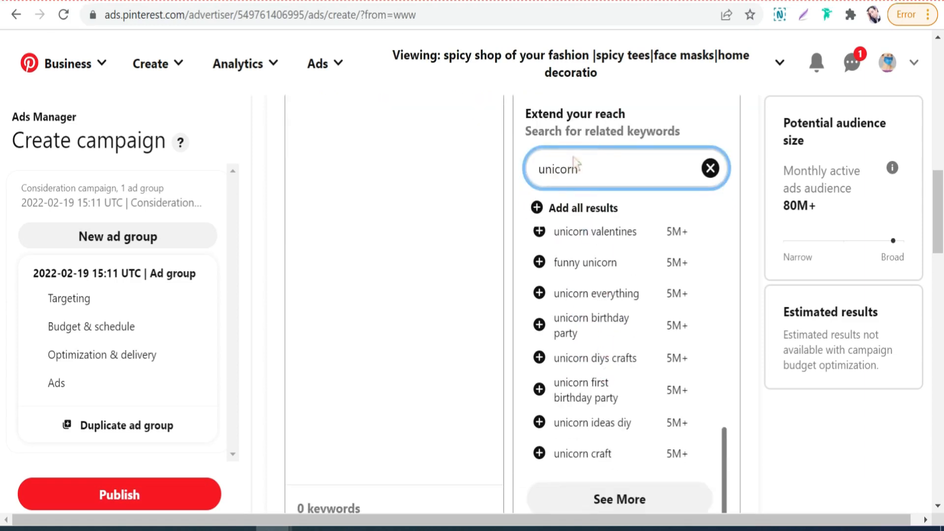
key(ctrl+a)
key(BackSpace)
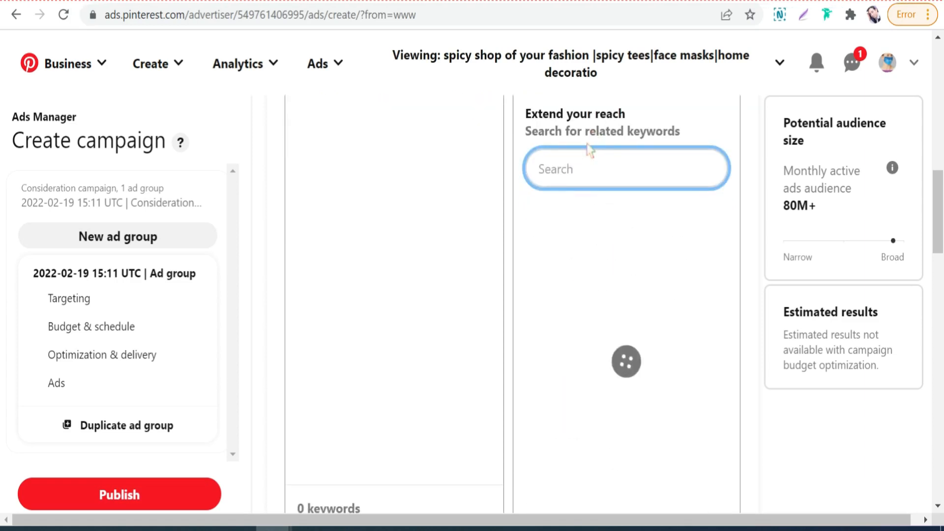
Step: Search related keywords for "leggings" and look through the suggestions with their monthly searches
text(l)
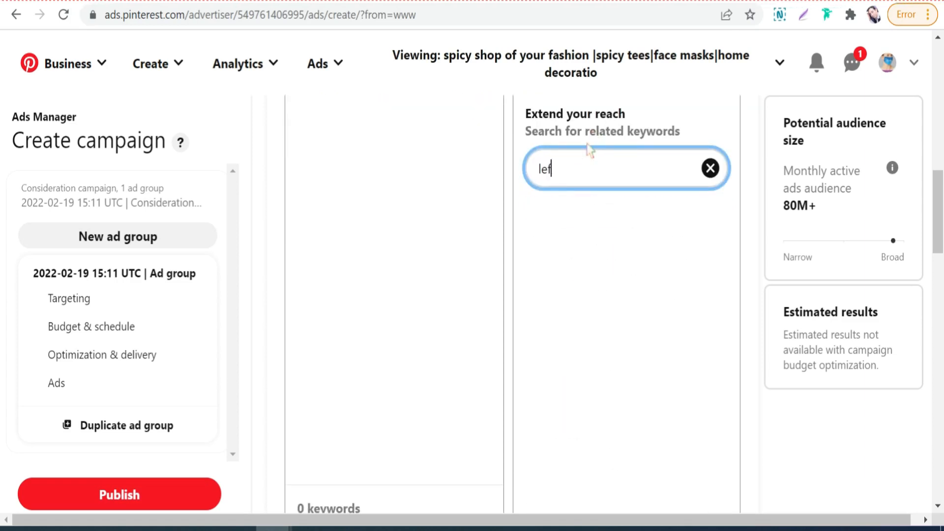
text(eggi)
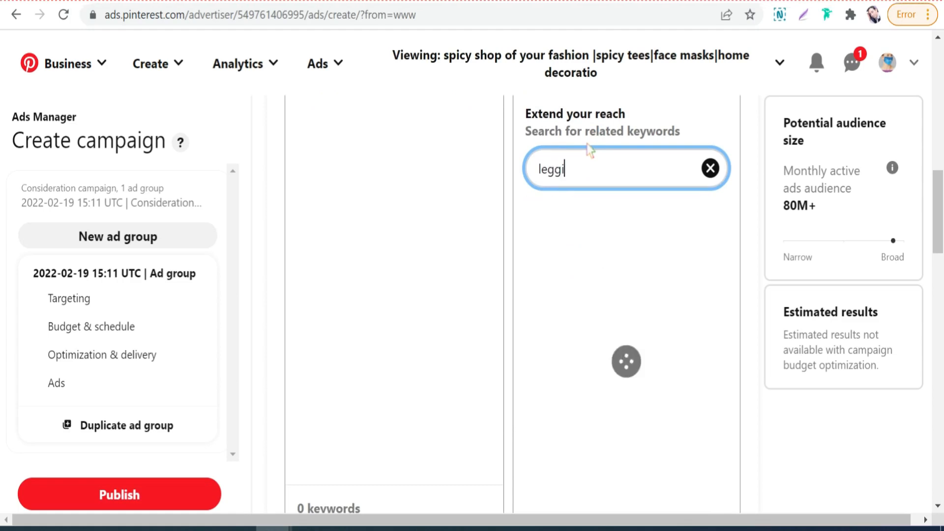
text(ngs)
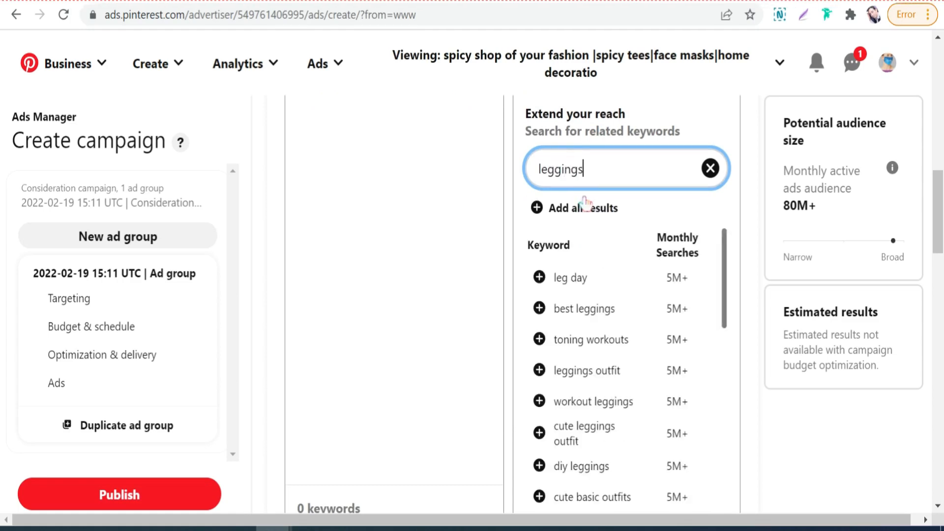
scroll(598, 349, down, 2)
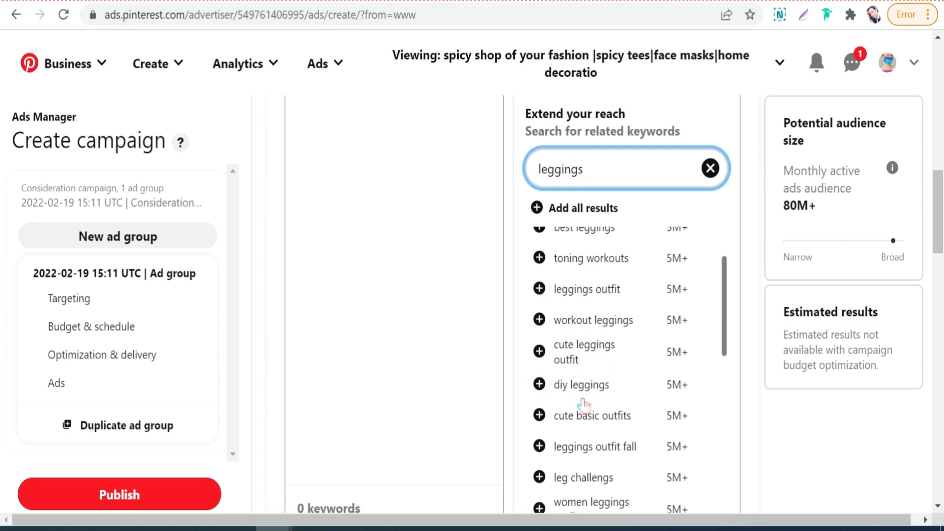
scroll(622, 399, down, 3)
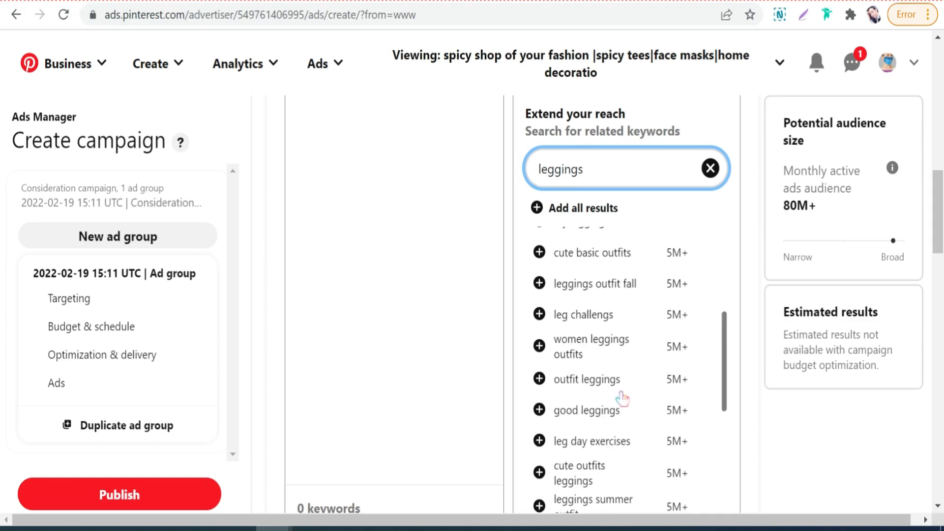
scroll(602, 389, down, 5)
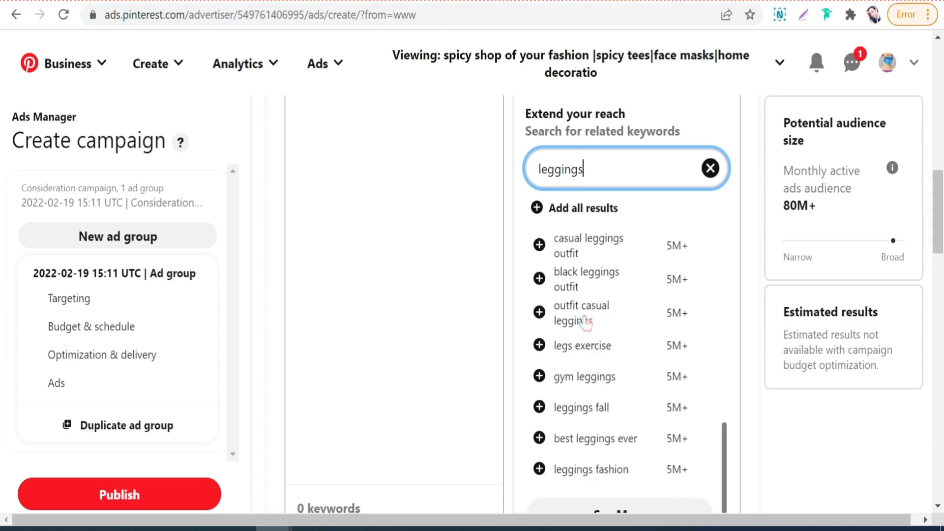
scroll(585, 319, up, 3)
scroll(585, 319, down, 4)
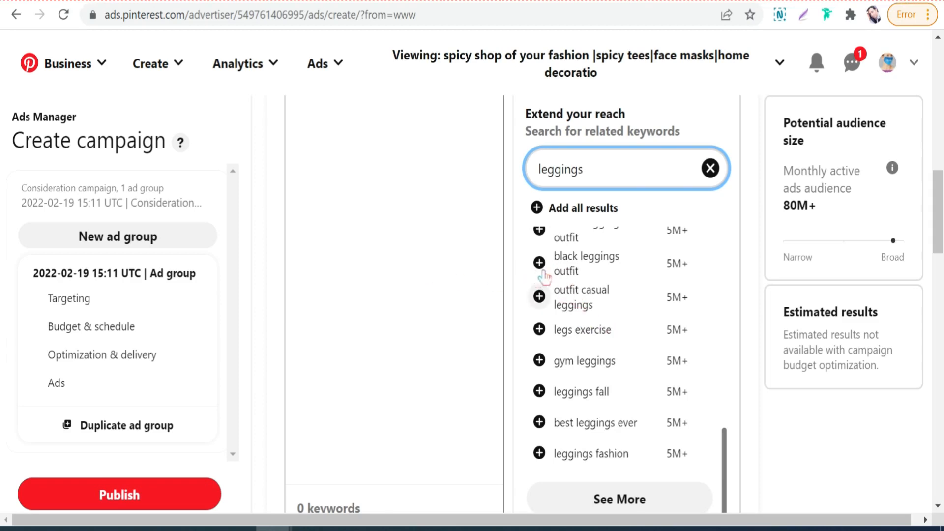
Step: Add the suggestions "outfit casual leggings", "black leggings outfit", "best leggings ever" and "leggings fashion" to the ad group's keyword list
click(539, 296)
scroll(524, 257, up, 3)
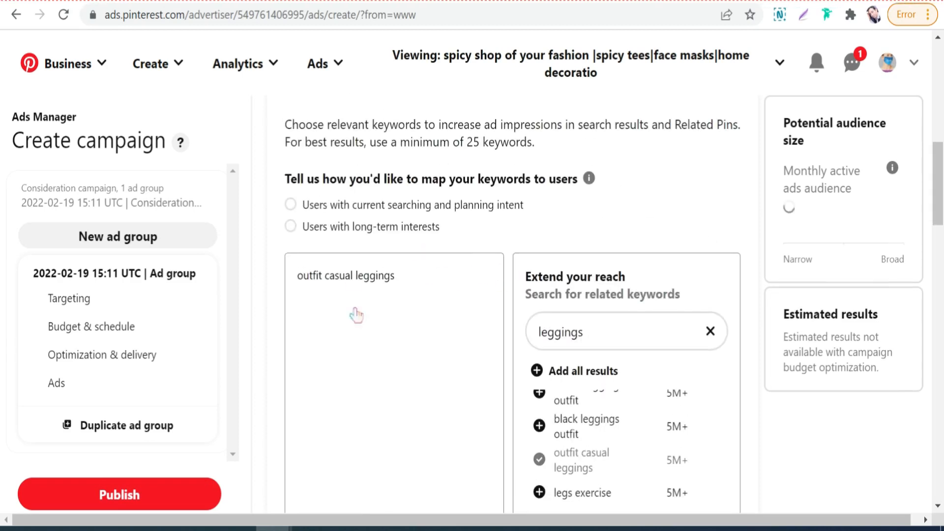
click(540, 426)
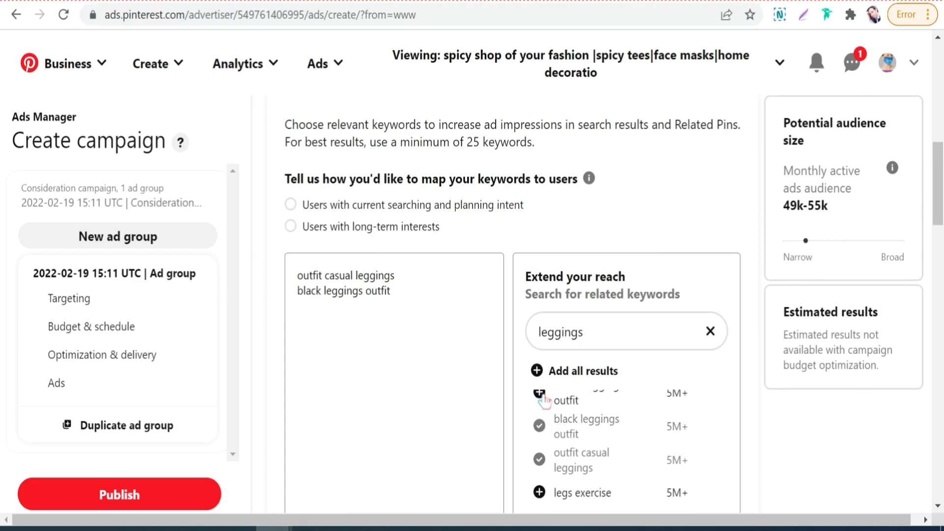
scroll(544, 409, down, 3)
click(540, 423)
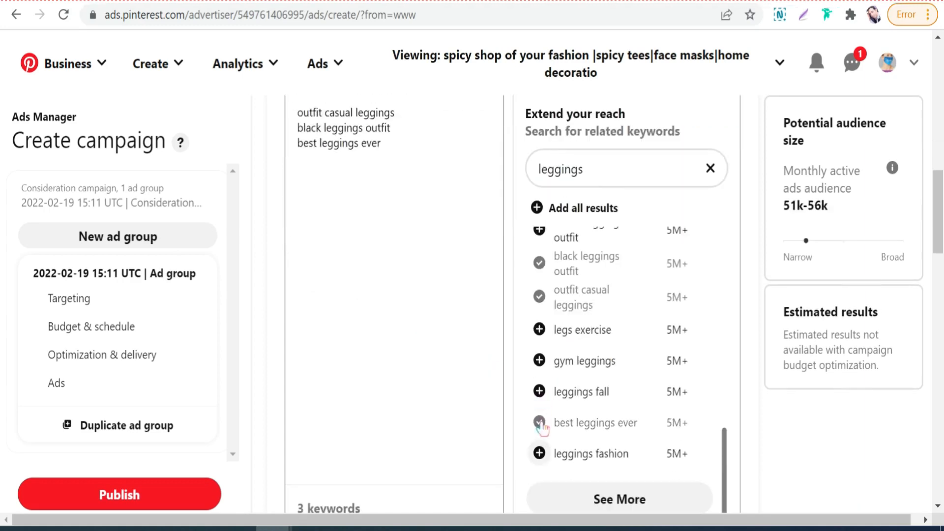
click(539, 452)
Step: Load more leggings suggestions and add "cute leggings", "casual leggings", "best leggings fashion" and "leggings summer" to the keyword list
scroll(551, 418, down, 2)
click(598, 411)
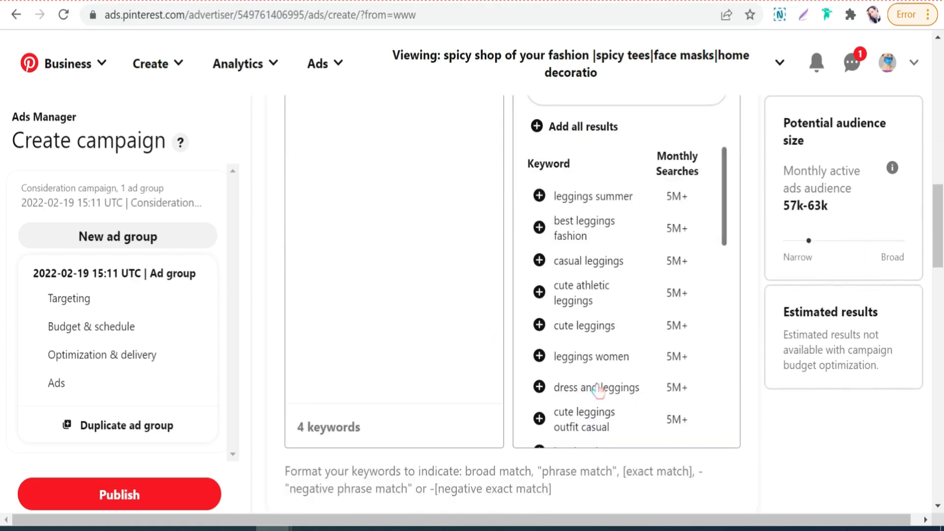
click(540, 325)
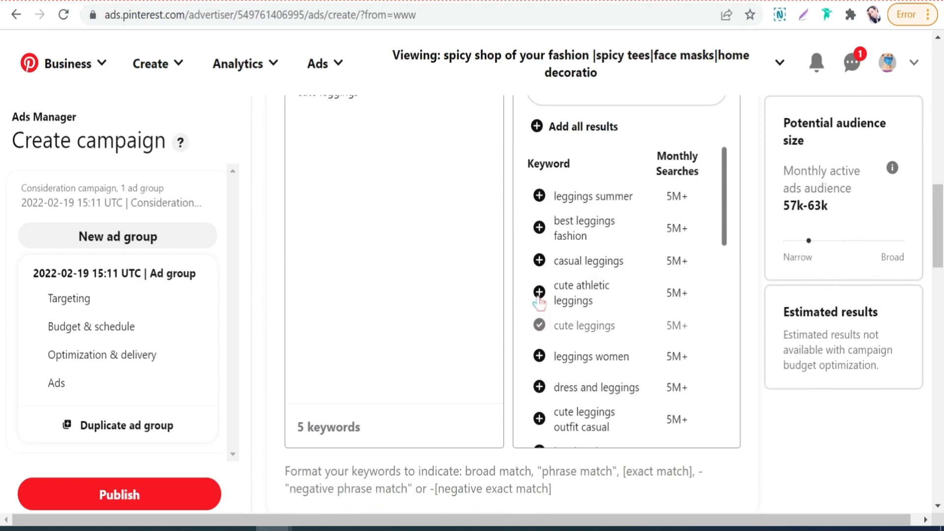
click(539, 261)
click(543, 231)
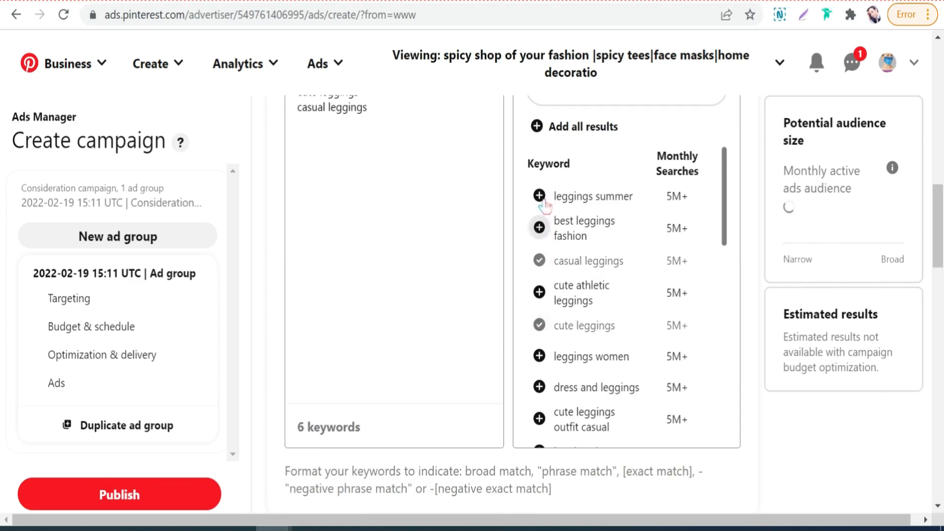
click(556, 194)
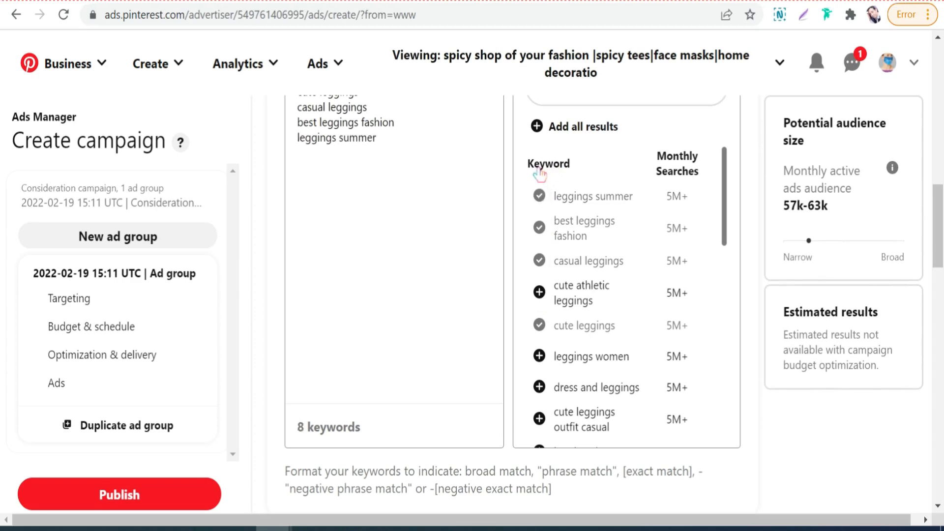
Step: Add the suggestion "the best leggings" to the keyword list and review all the collected keywords
scroll(601, 321, down, 2)
scroll(566, 324, down, 5)
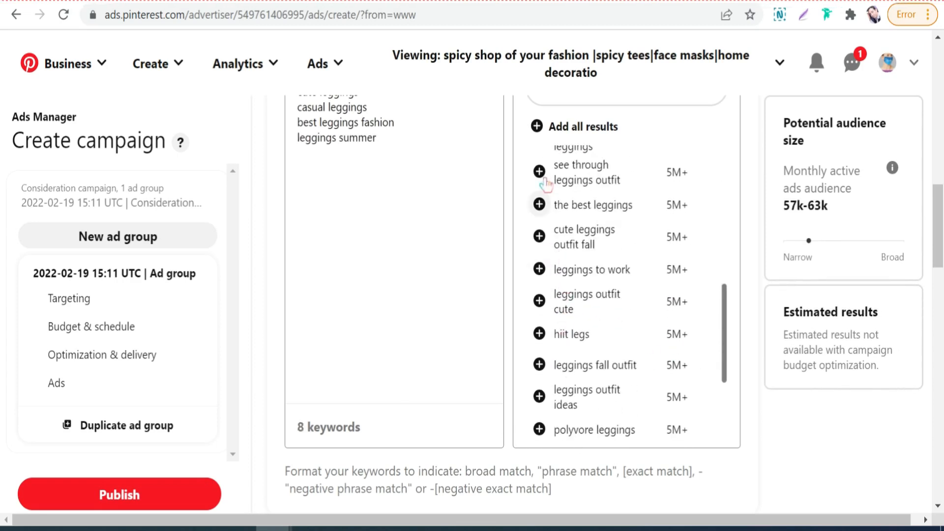
click(539, 205)
scroll(428, 212, up, 5)
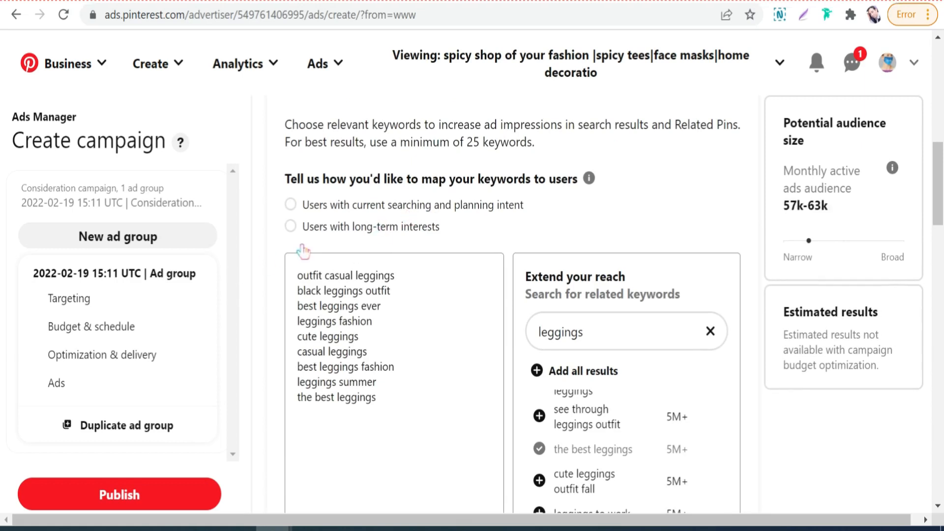
drag(303, 276, 378, 399)
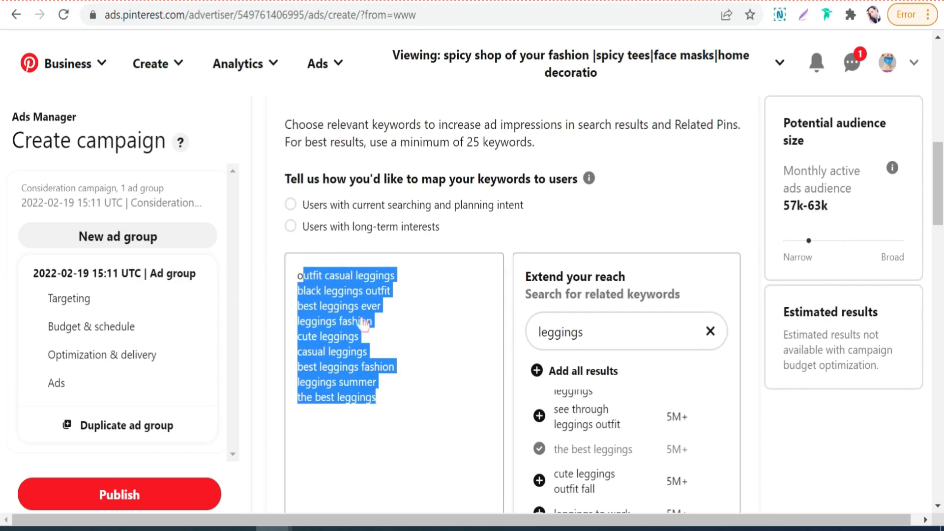
click(392, 336)
scroll(414, 277, up, 6)
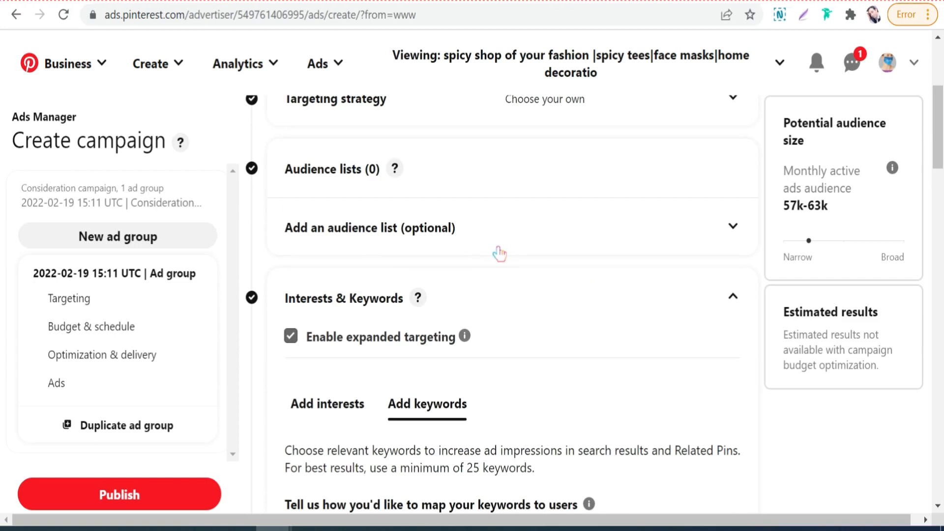
scroll(499, 253, down, 7)
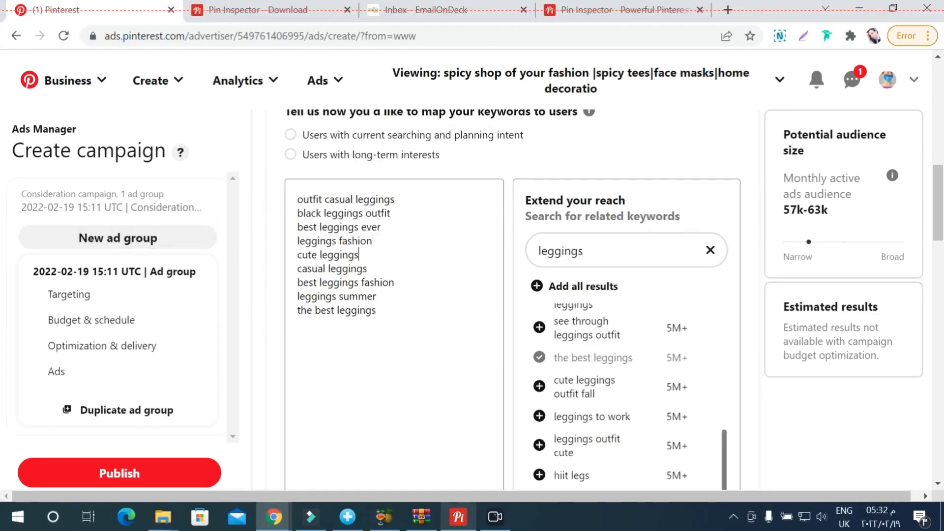
Step: Switch to Pin Inspector and generate keywords from the seed "unicorn i phone case" with the default search range
click(458, 517)
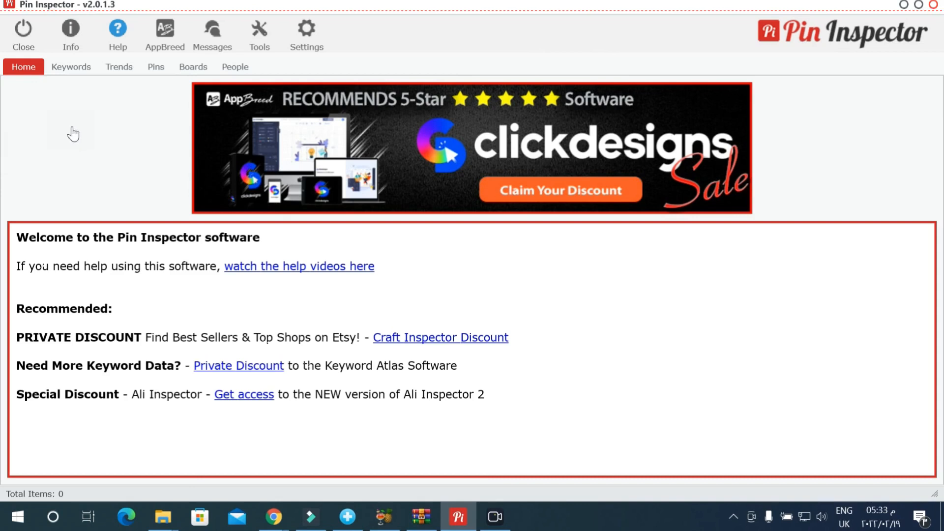
click(76, 54)
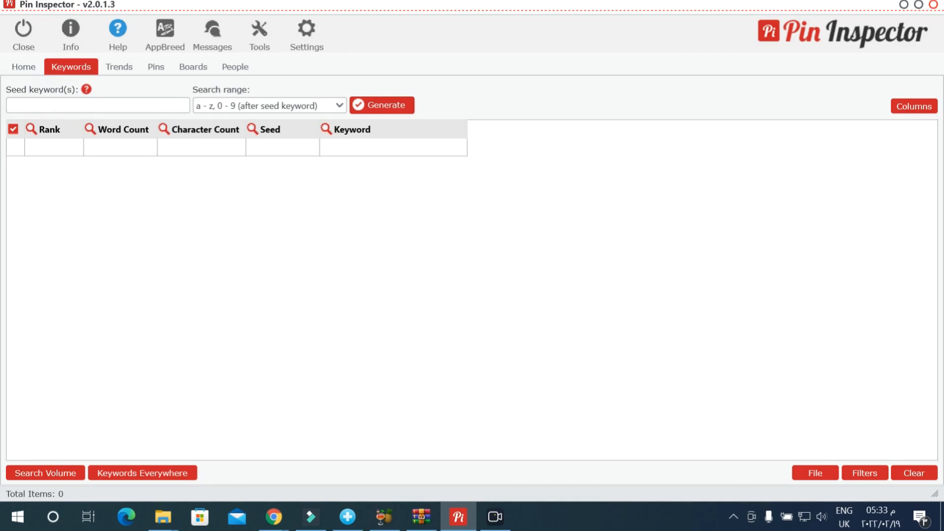
click(98, 105)
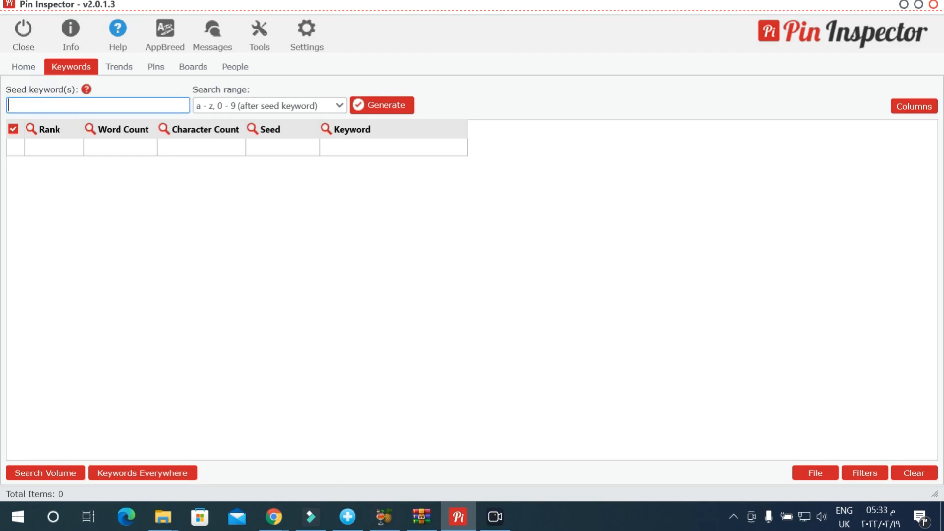
text(unicorn i phone case)
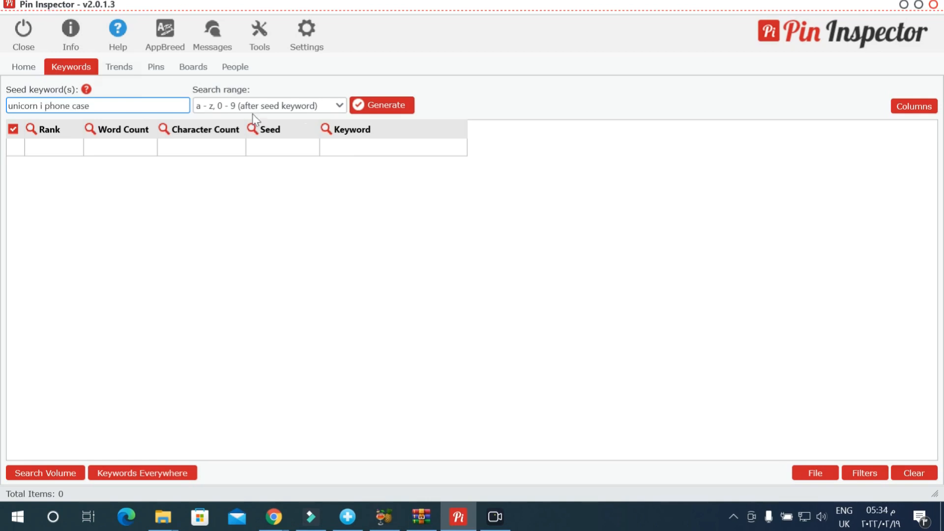
click(366, 103)
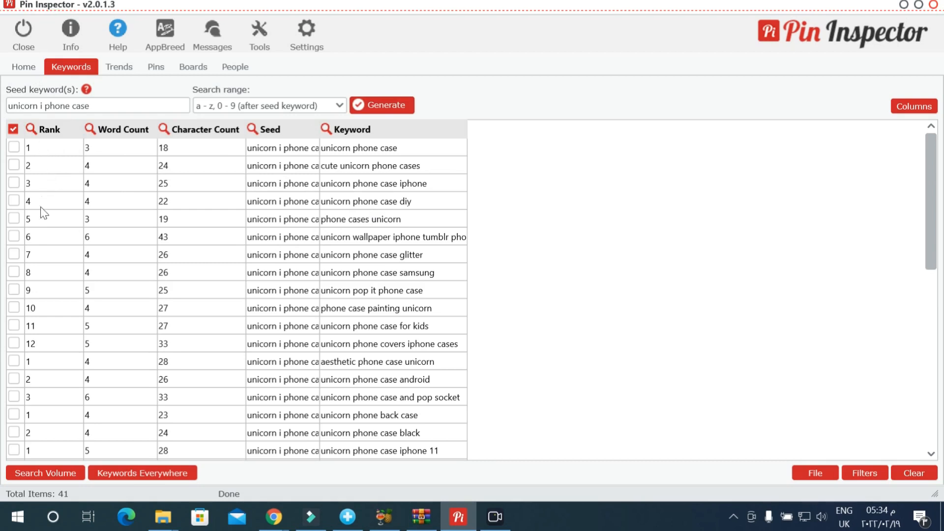
Step: Filter the generated keywords to those with a rank less than 5
scroll(49, 273, down, 1)
scroll(45, 221, up, 1)
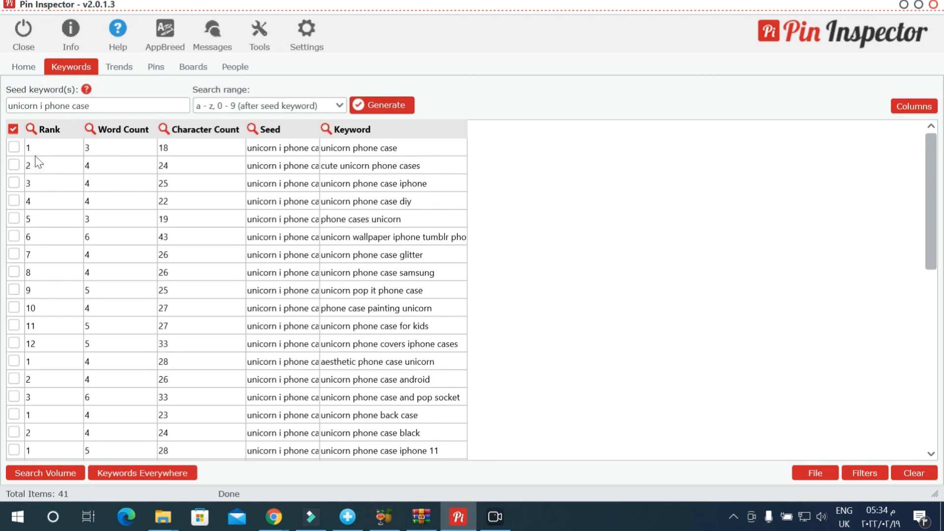
click(31, 128)
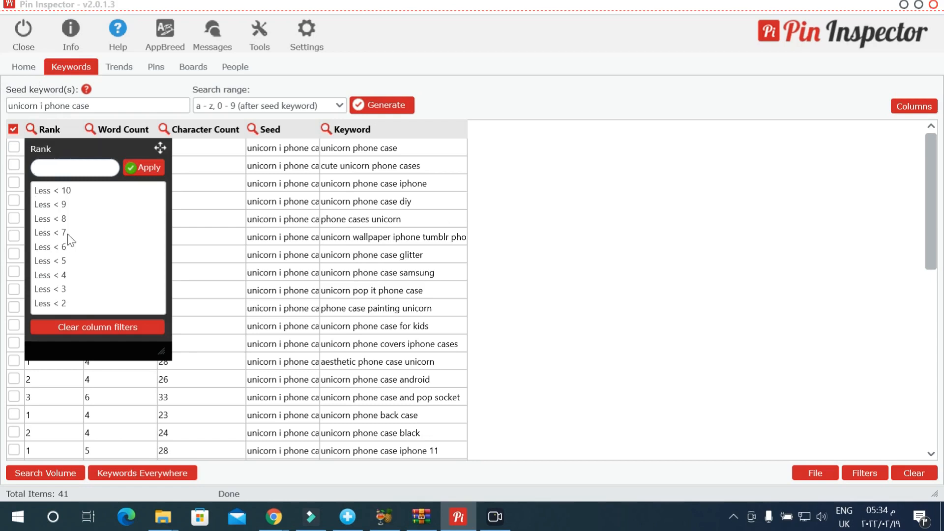
click(53, 257)
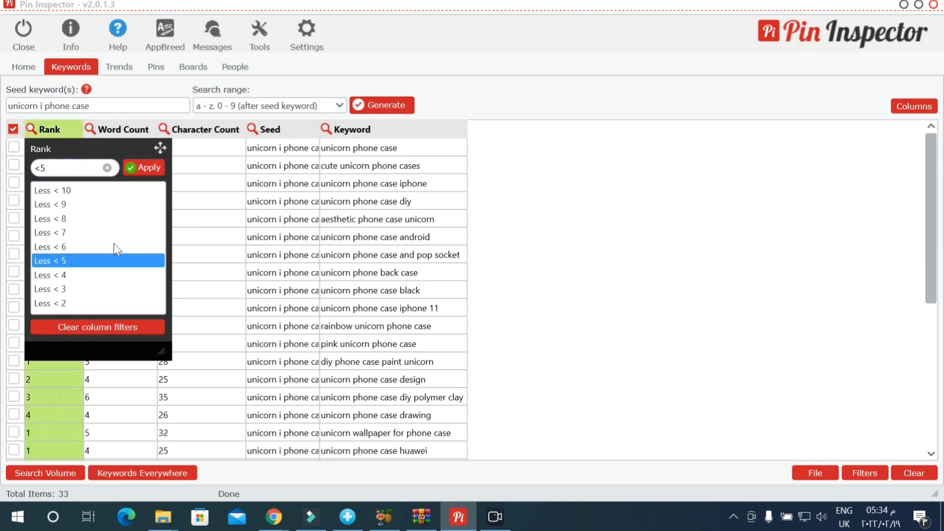
click(210, 247)
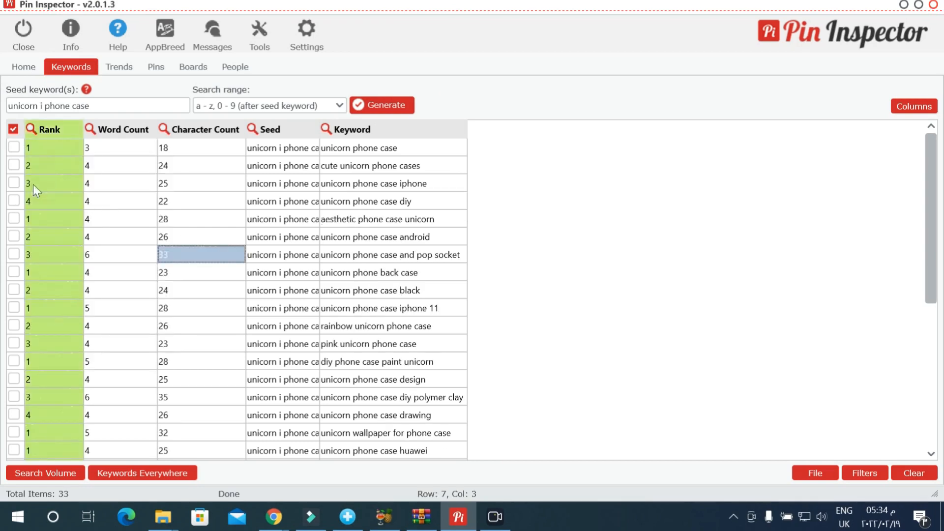
Step: Examine the filtered unicorn phone case keywords and their ranks throughout the results table
scroll(73, 272, down, 1)
scroll(70, 238, up, 1)
scroll(147, 178, down, 1)
scroll(319, 167, up, 1)
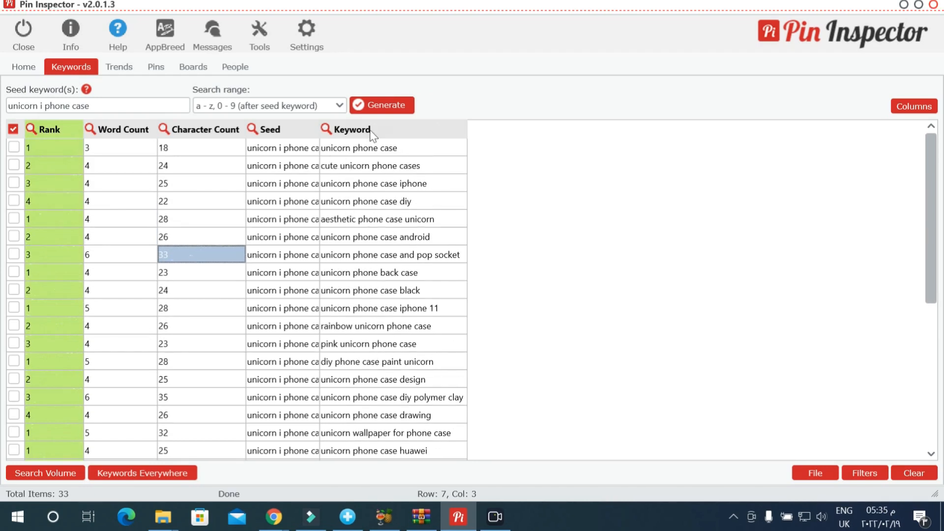
click(367, 145)
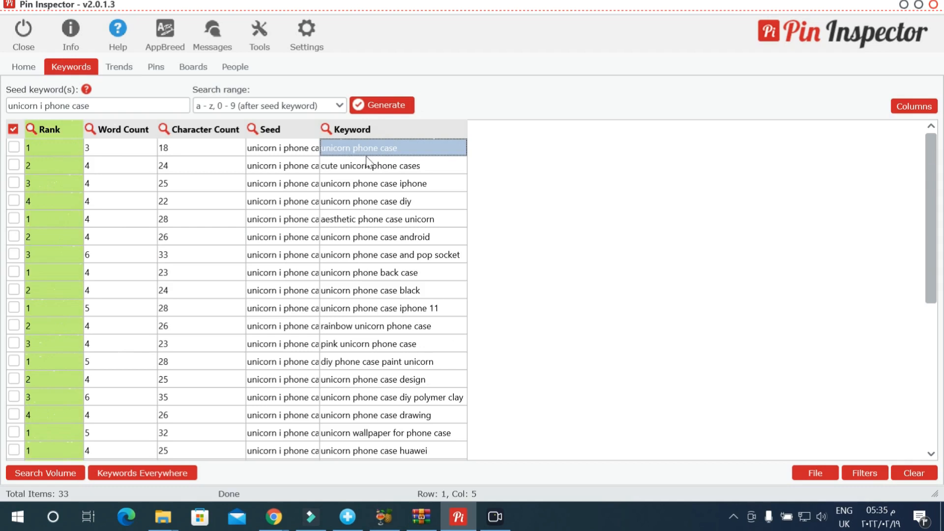
click(367, 162)
click(368, 195)
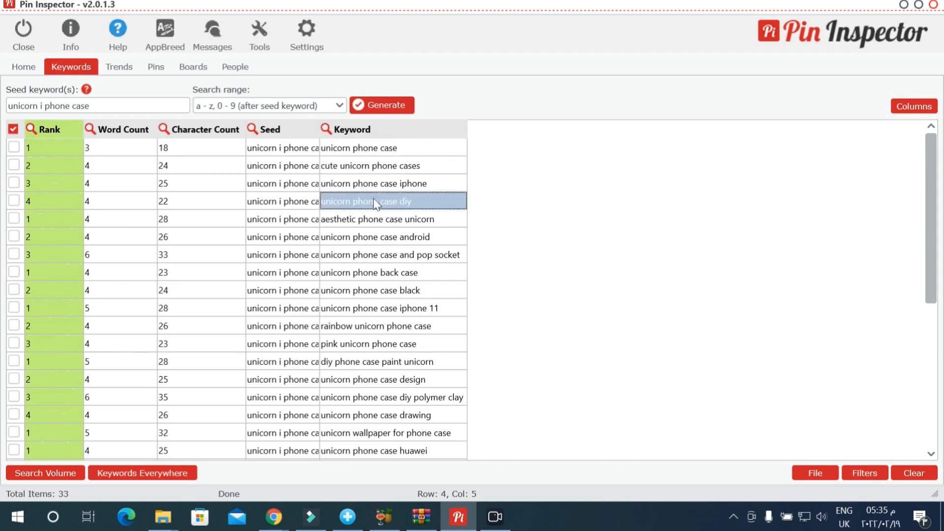
key(Down)
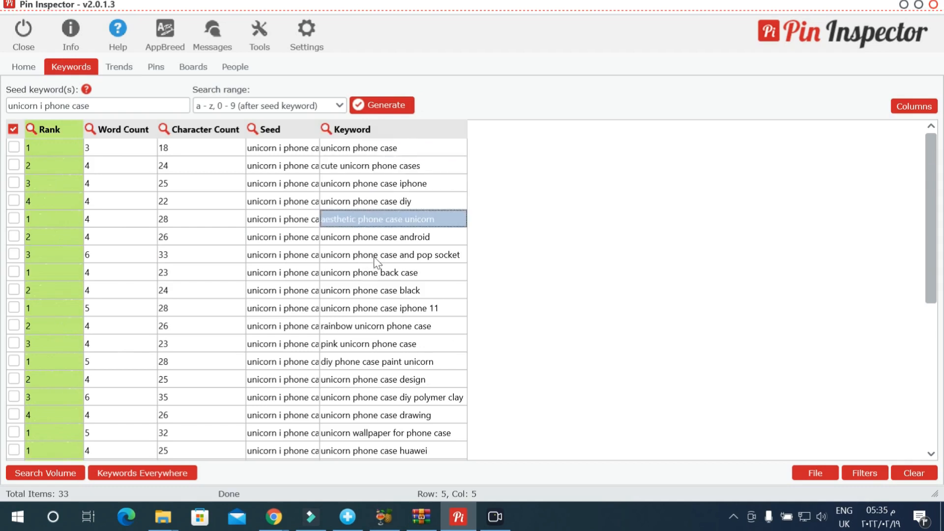
key(Down)
key(Down)
key(Down)
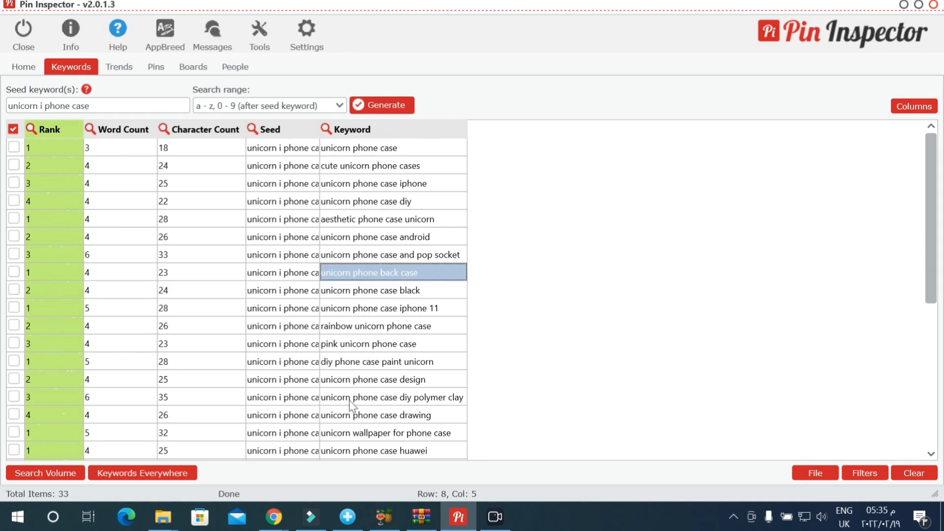
key(Down)
key(Down)
key(Down)
key(Down)
key(Down)
key(Down)
key(Down)
key(Down)
scroll(350, 401, down, 3)
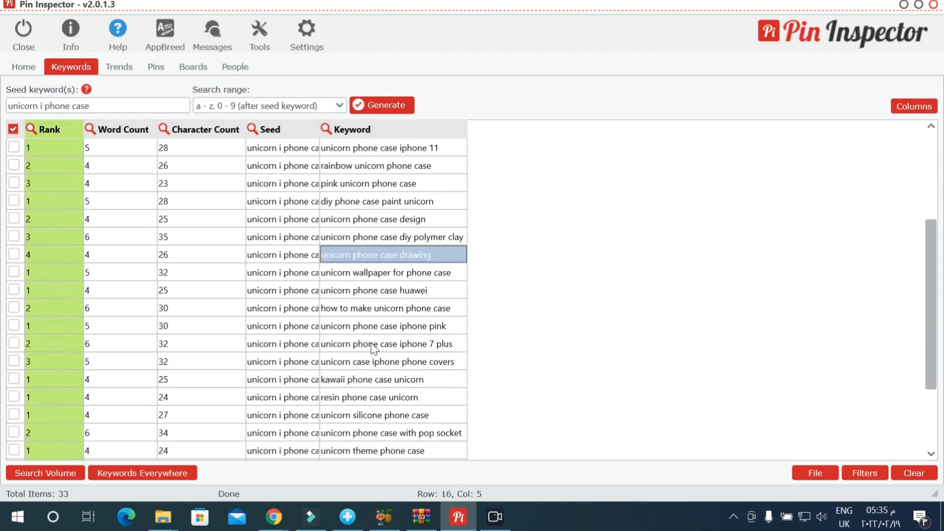
scroll(375, 349, down, 2)
scroll(374, 349, up, 5)
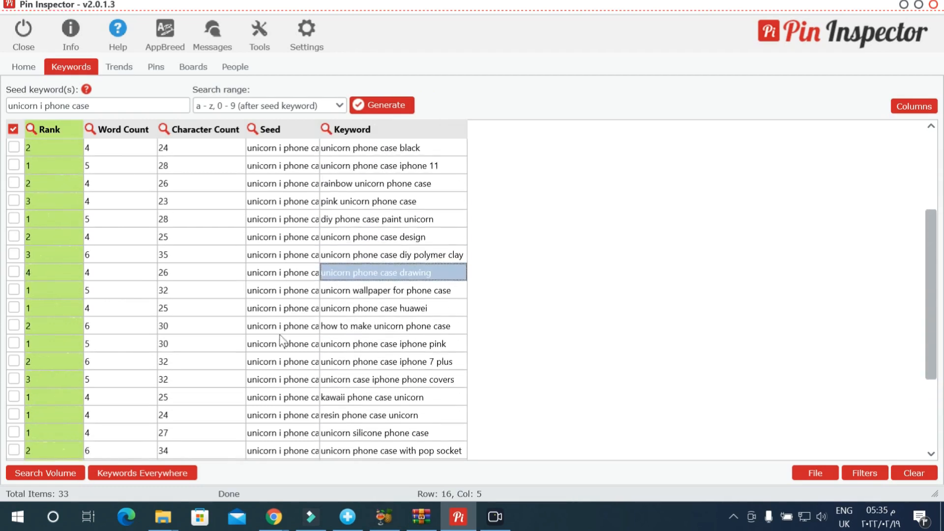
Step: Highlight the keywords "unicorn phone case" and its iphone, iphone 11, design and android variants in the filtered results
click(365, 140)
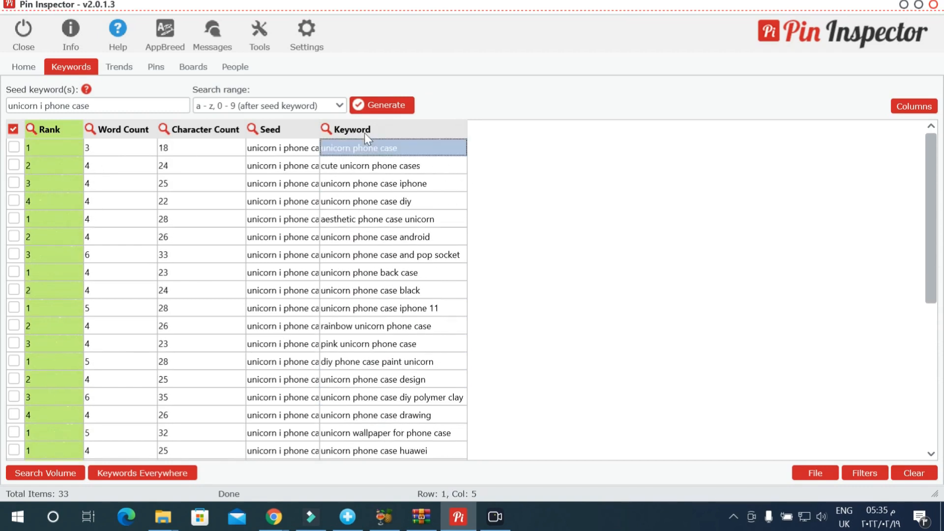
ctrl+click(389, 179)
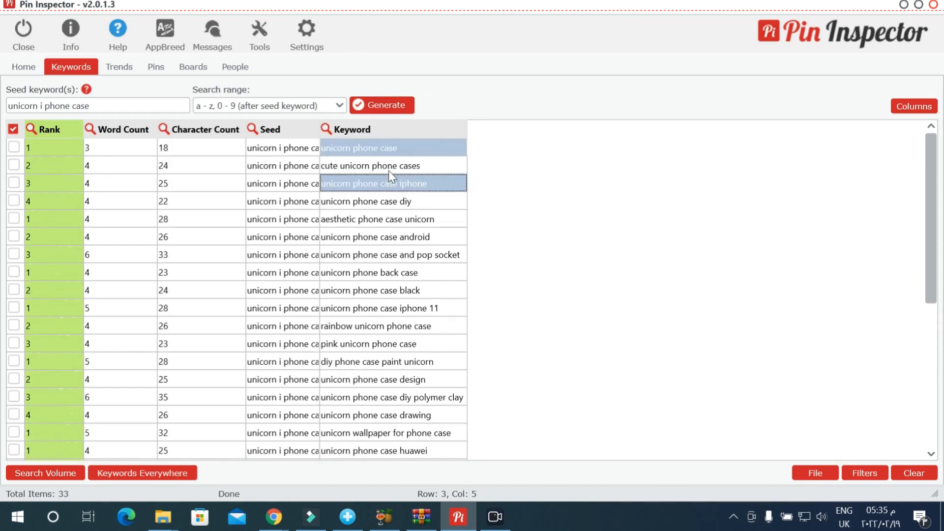
ctrl+click(388, 306)
ctrl+click(403, 378)
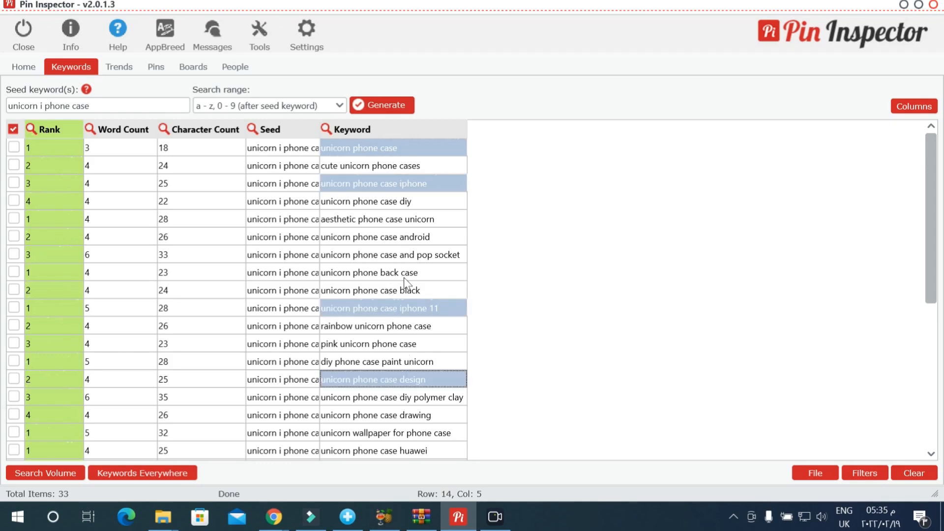
ctrl+click(399, 237)
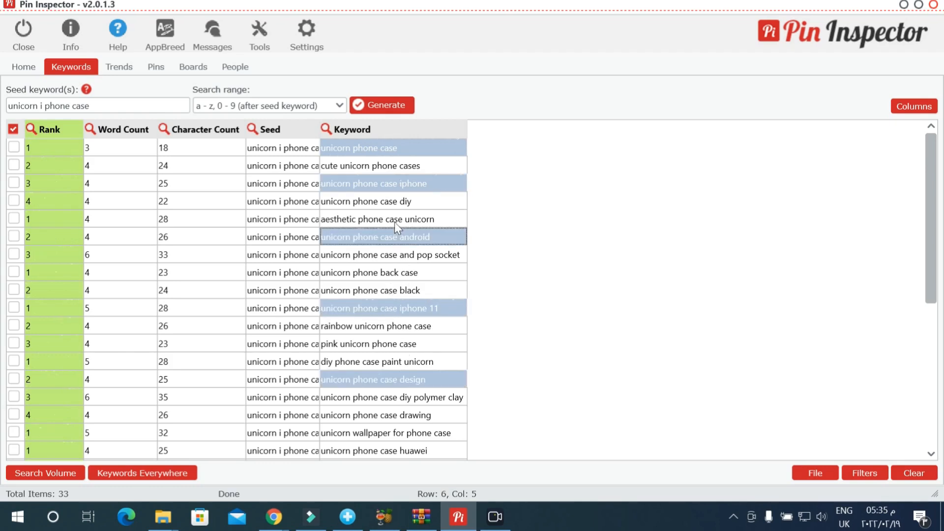
Step: View the options for copying selected rows, highlighted items or keywords to the clipboard
right_click(370, 129)
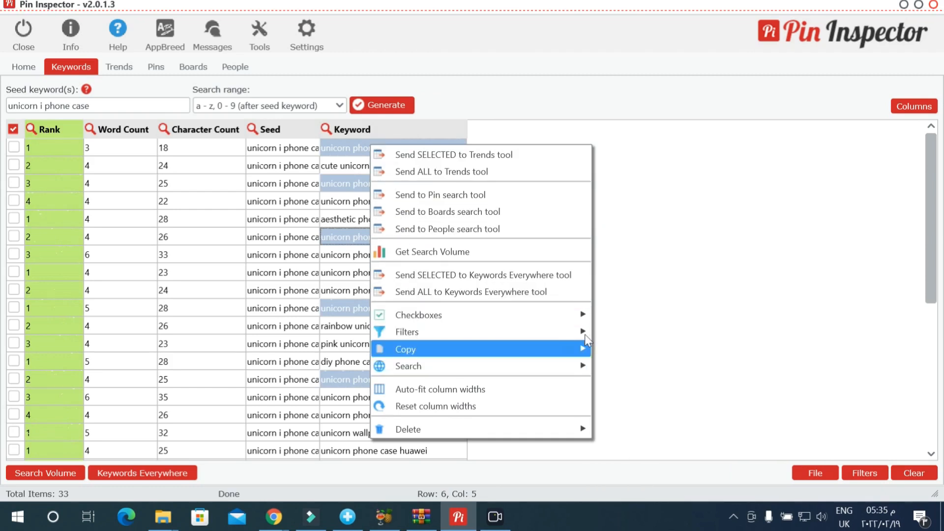
mouse_move(585, 334)
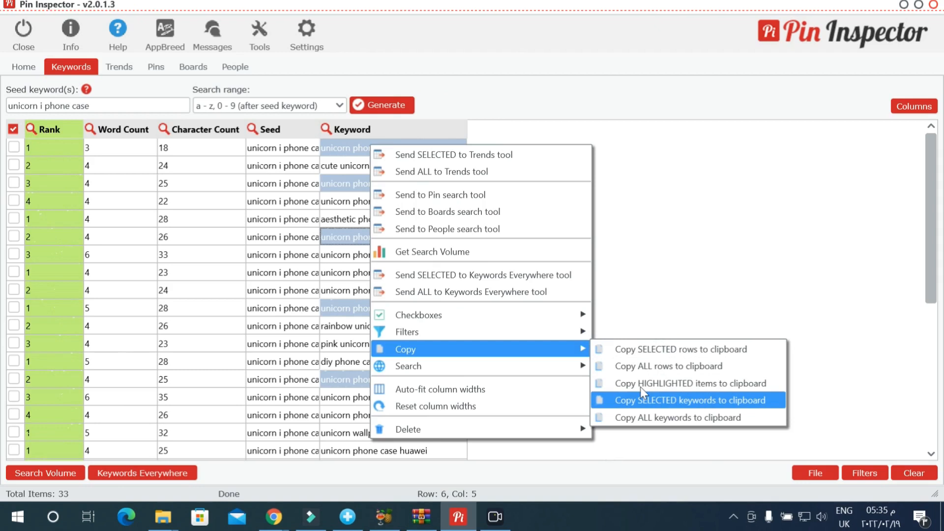
click(653, 247)
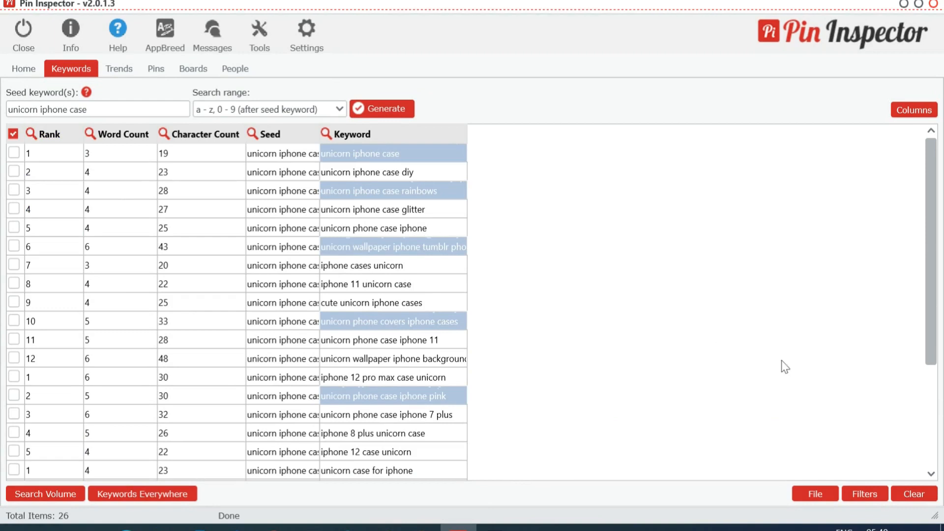
Step: Clear all the generated unicorn keyword data and empty the seed keyword
click(916, 479)
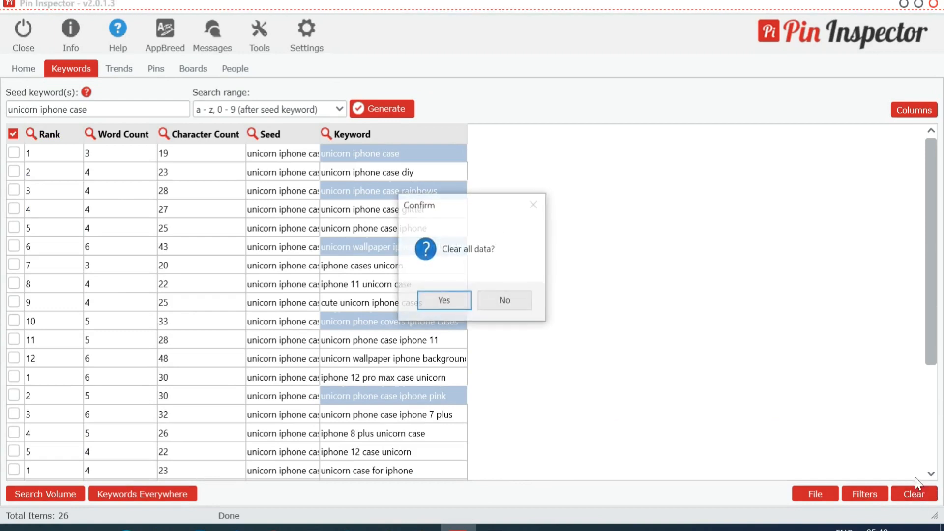
click(437, 298)
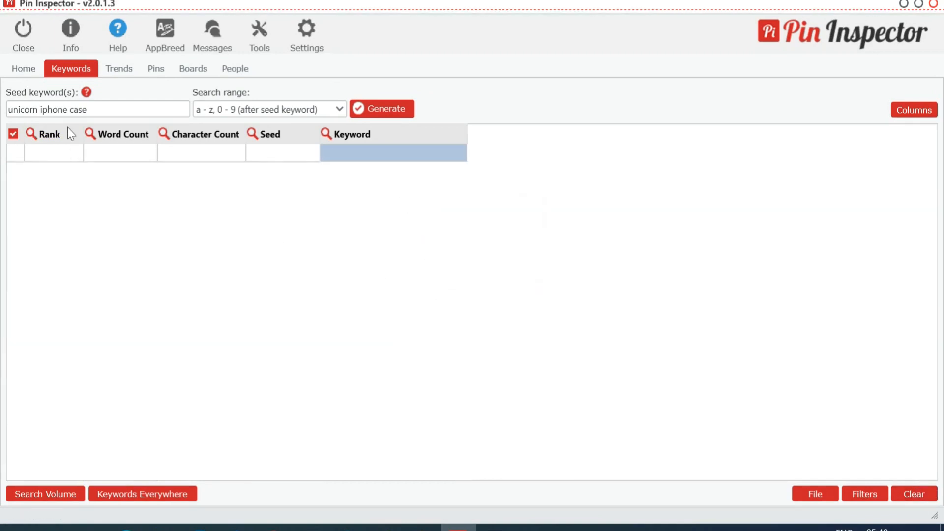
double_click(54, 109)
click(63, 108)
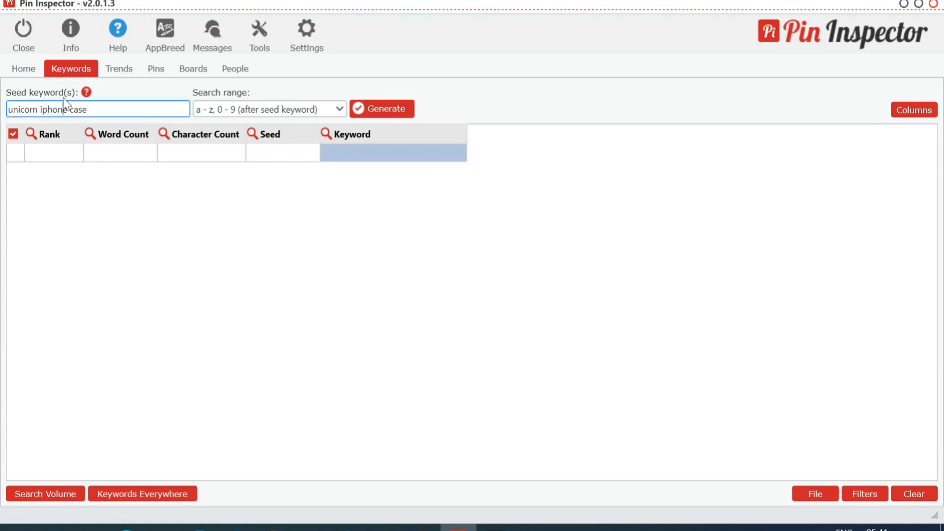
drag(89, 109, 2, 105)
key(BackSpace)
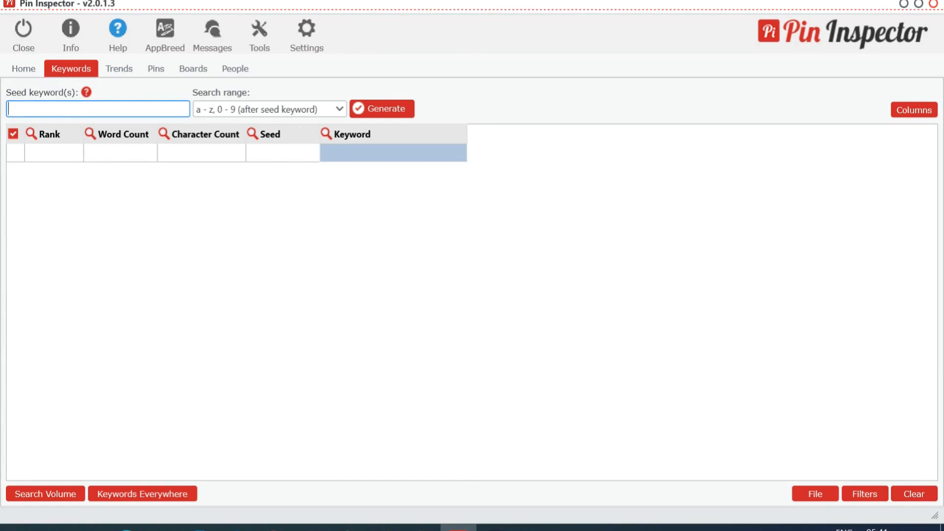
Step: Generate keywords from the seed "dog lover shirt" with the a - z, 0 - 9 (after seed keyword) range
text(dog )
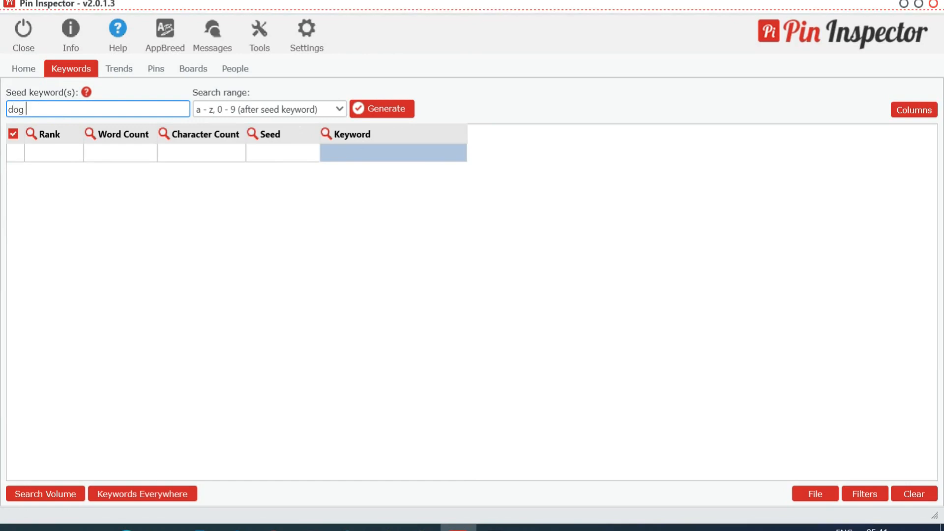
text(lover )
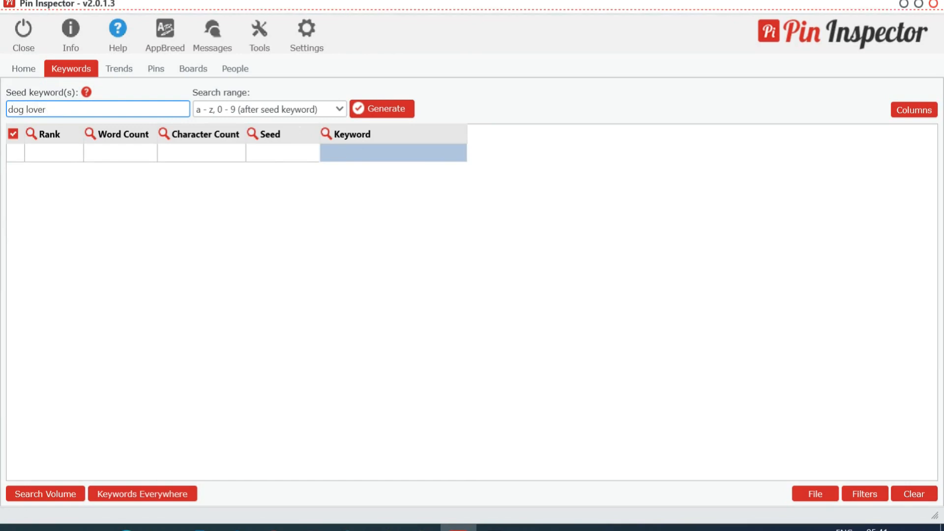
text(shir)
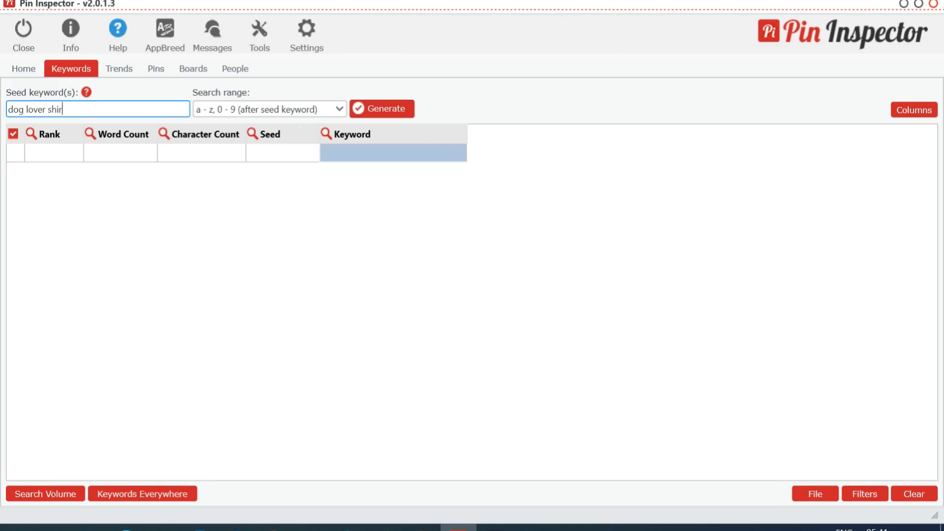
text(t)
click(393, 99)
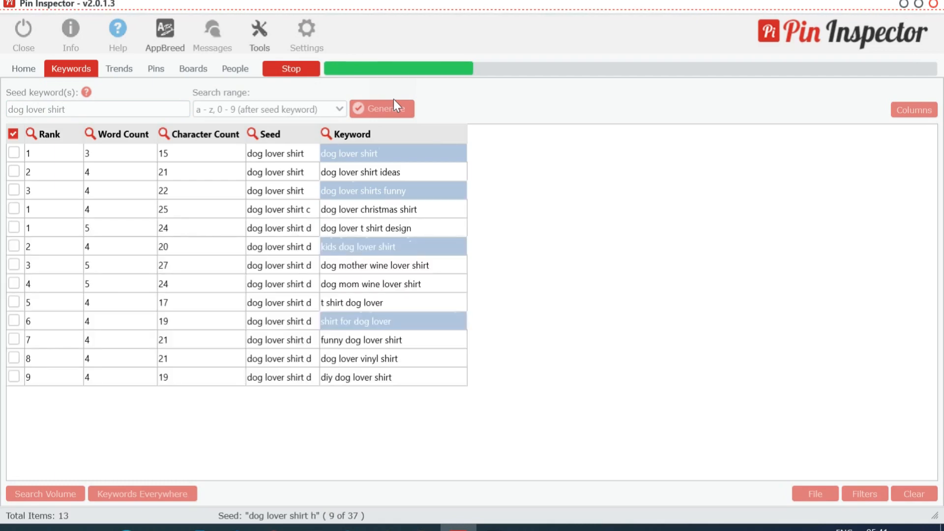
click(427, 173)
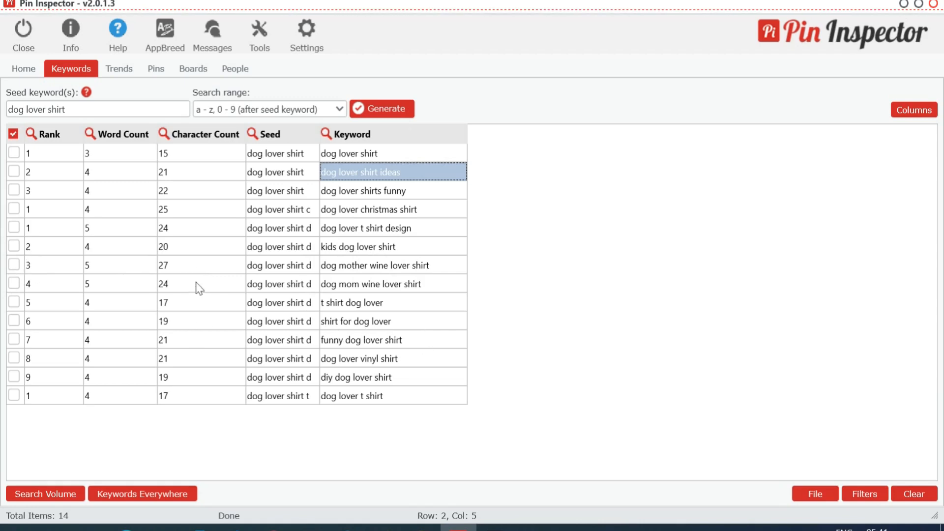
Step: Shorten the seed to "dog lover", generate more keywords with the same search range and look through the results
click(66, 109)
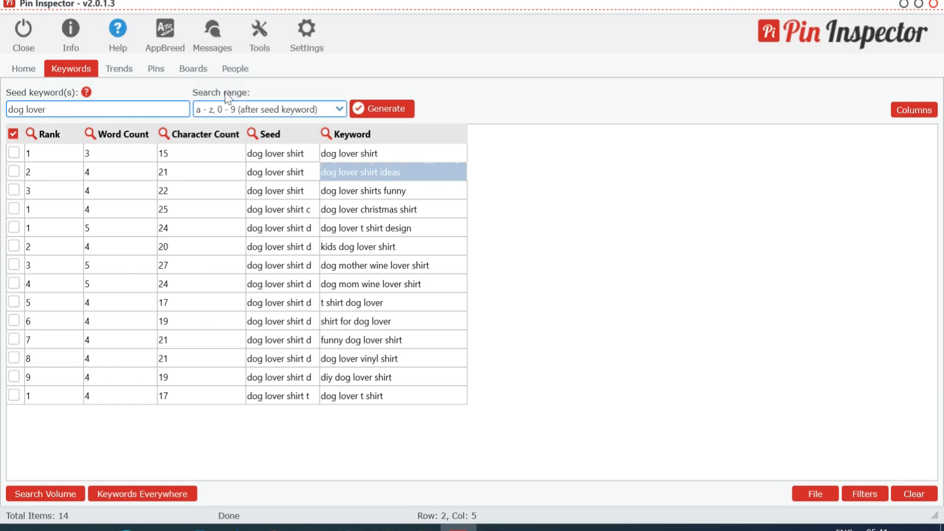
click(384, 105)
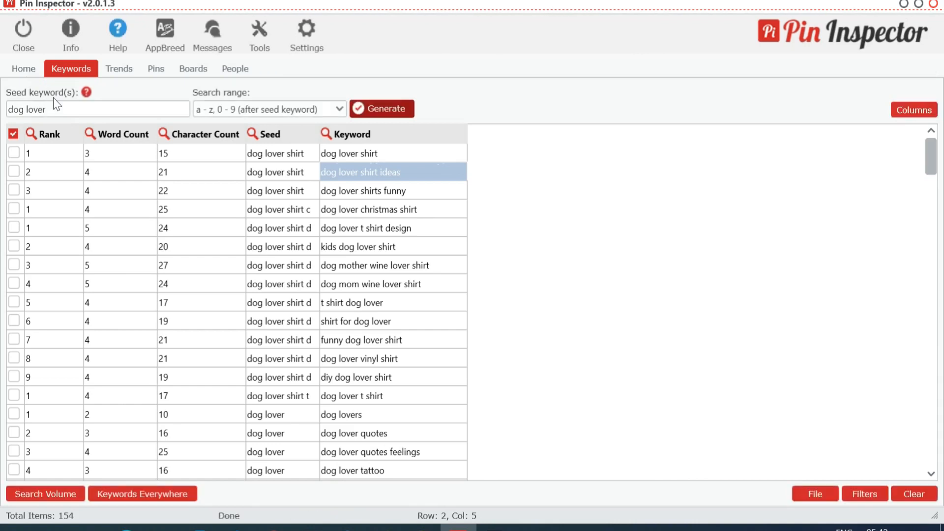
scroll(376, 233, down, 1)
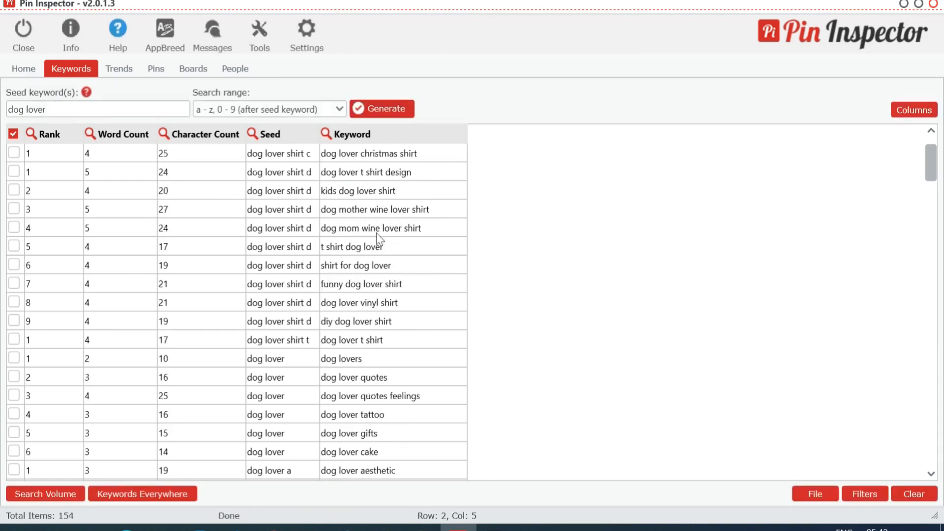
scroll(376, 233, up, 1)
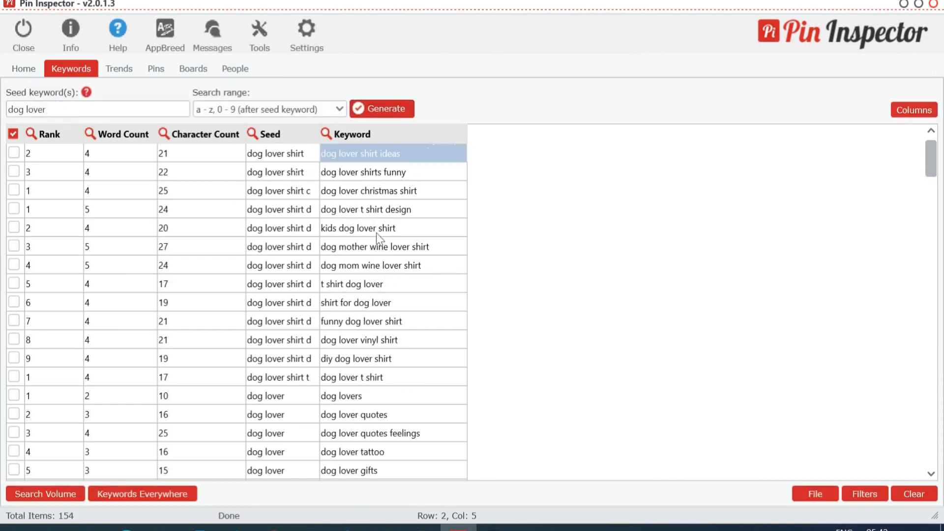